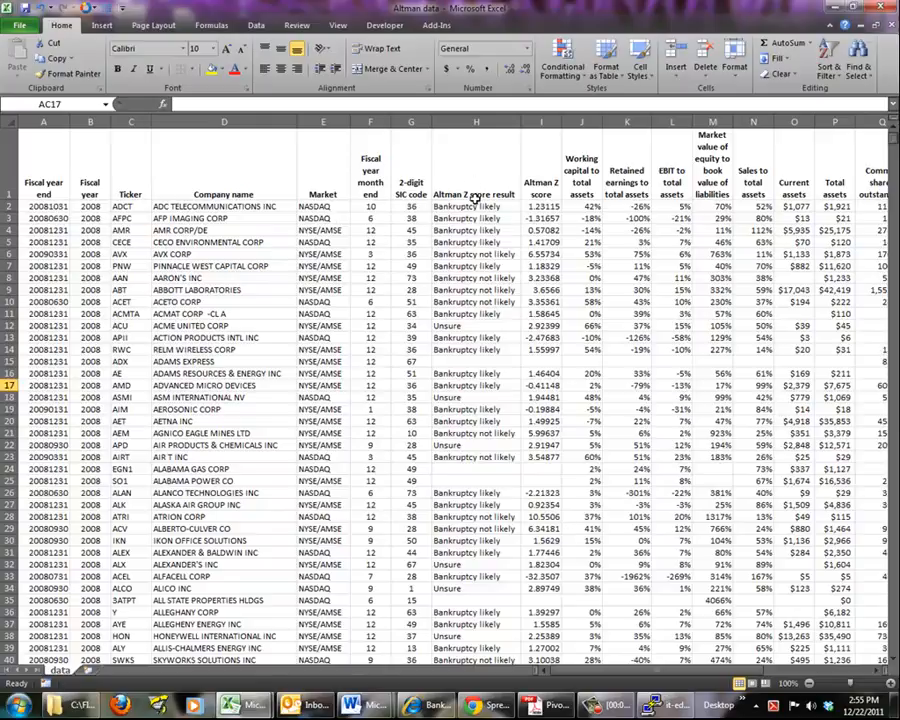
# Examine the Altman Z score result, S&P Quality rating, Altman Z score and Working capital to total assets columns
pyautogui.click(475, 120)
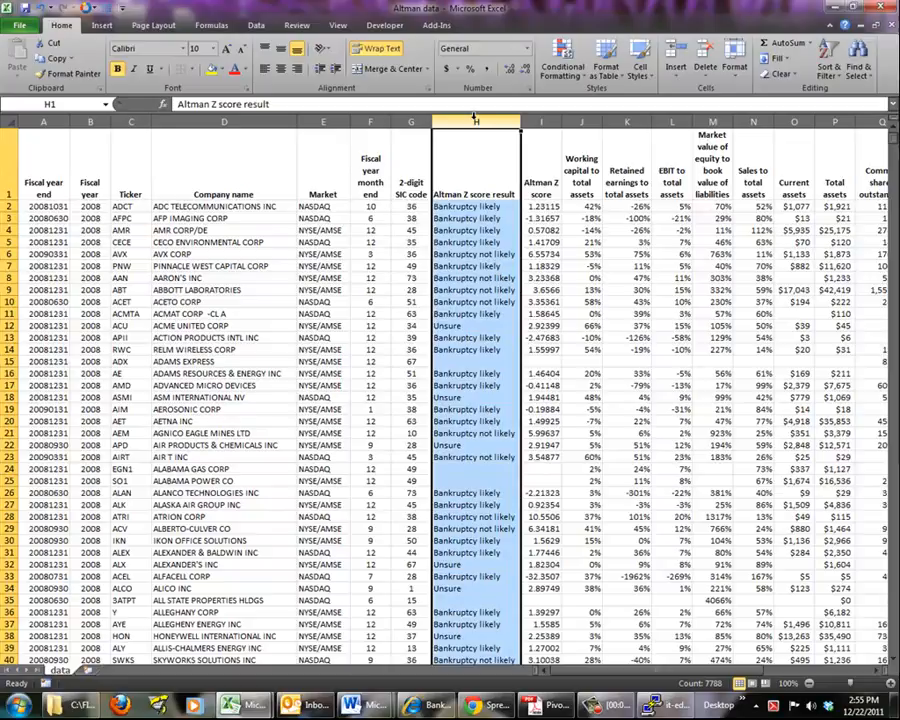
pyautogui.click(693, 672)
pyautogui.moveTo(693, 672); pyautogui.dragTo(705, 672)
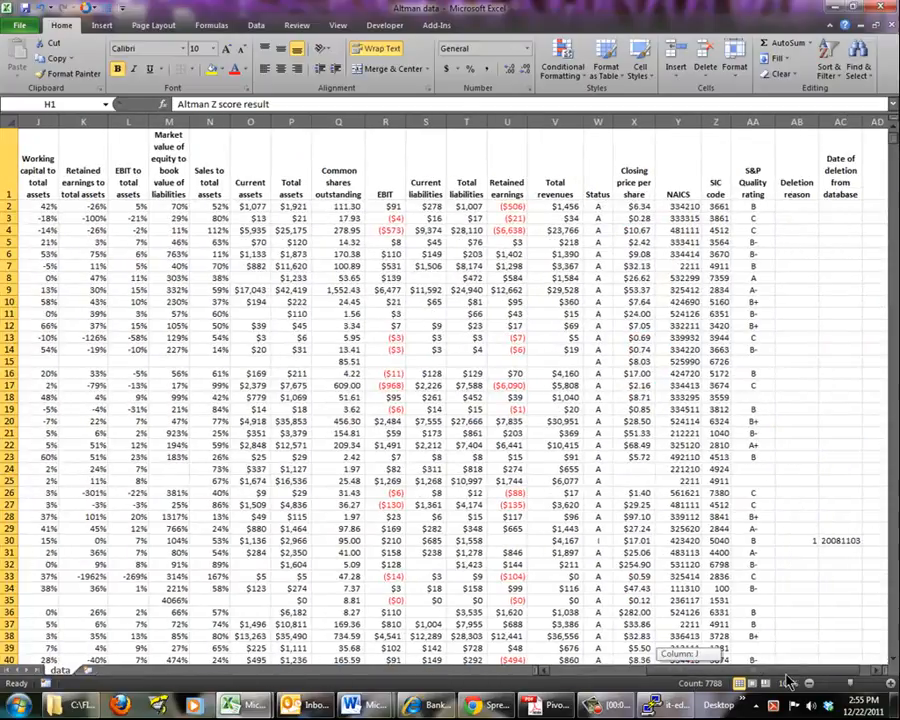
pyautogui.click(752, 121)
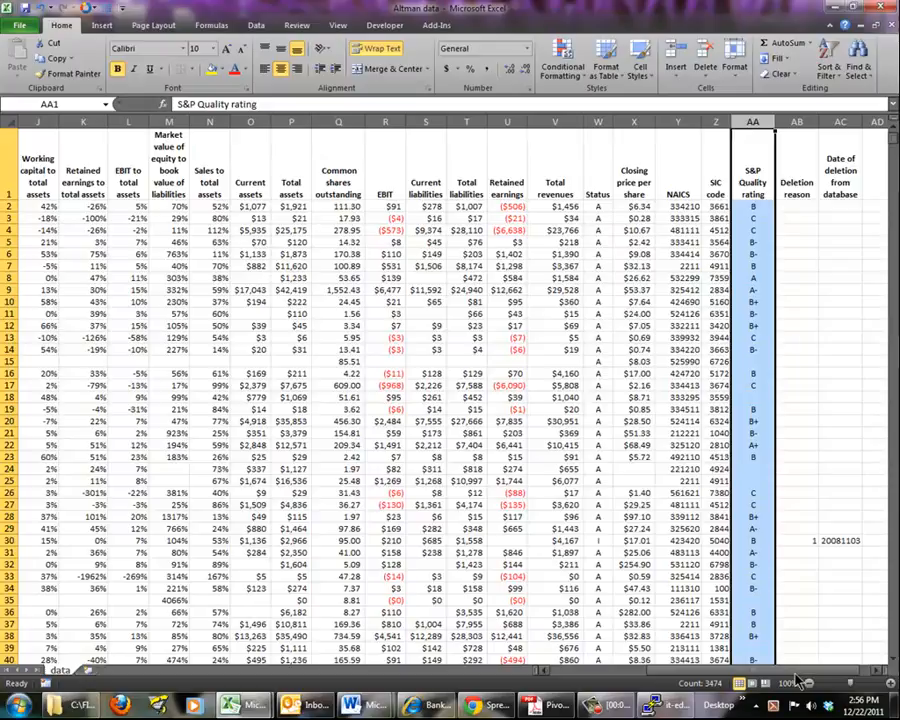
pyautogui.moveTo(794, 672); pyautogui.dragTo(780, 678)
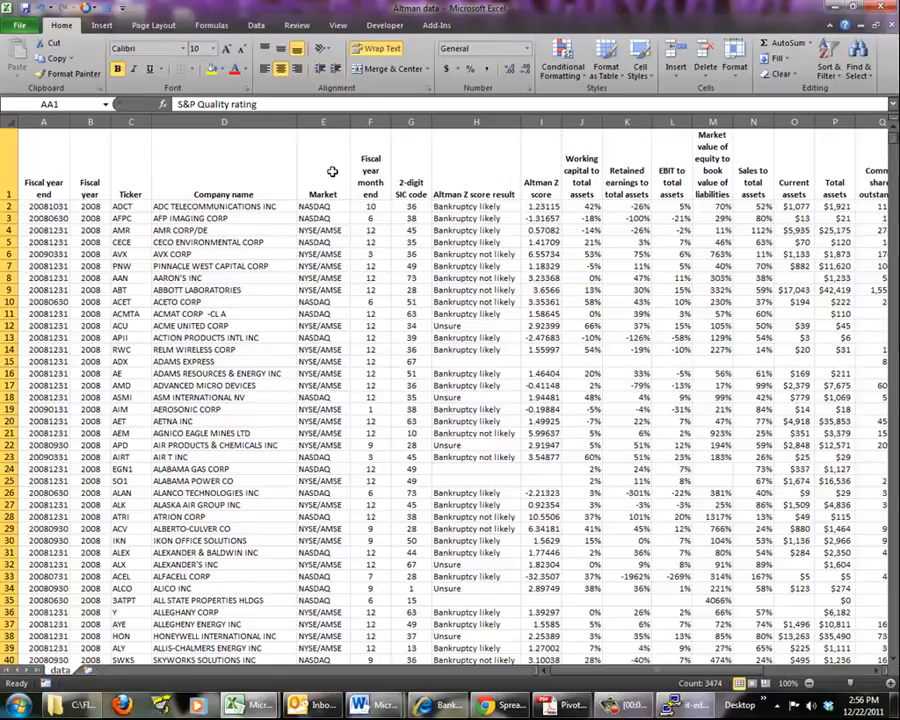
pyautogui.click(548, 181)
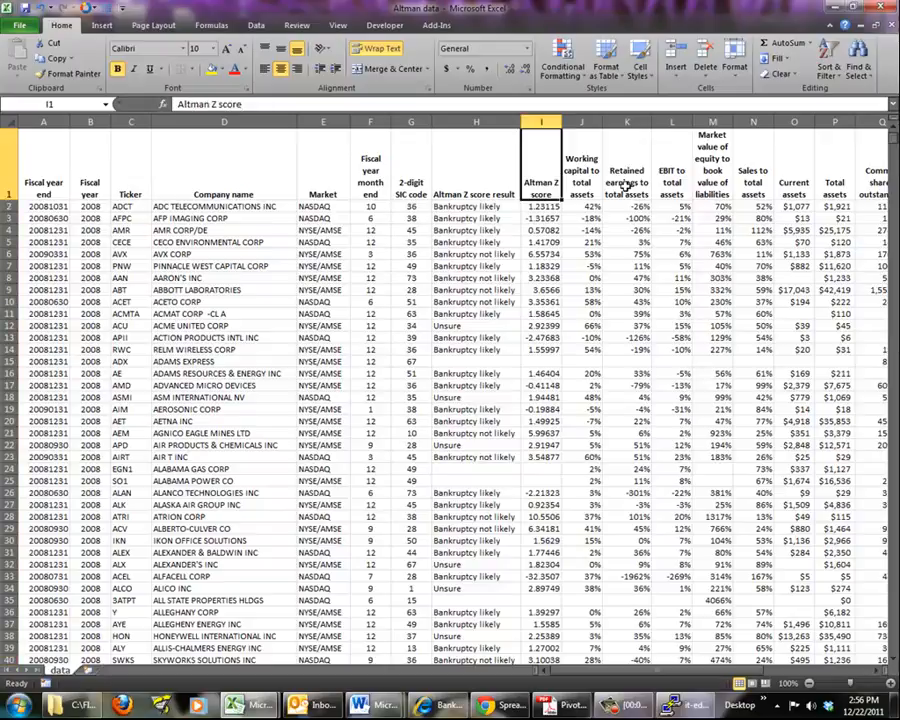
pyautogui.press('Right')
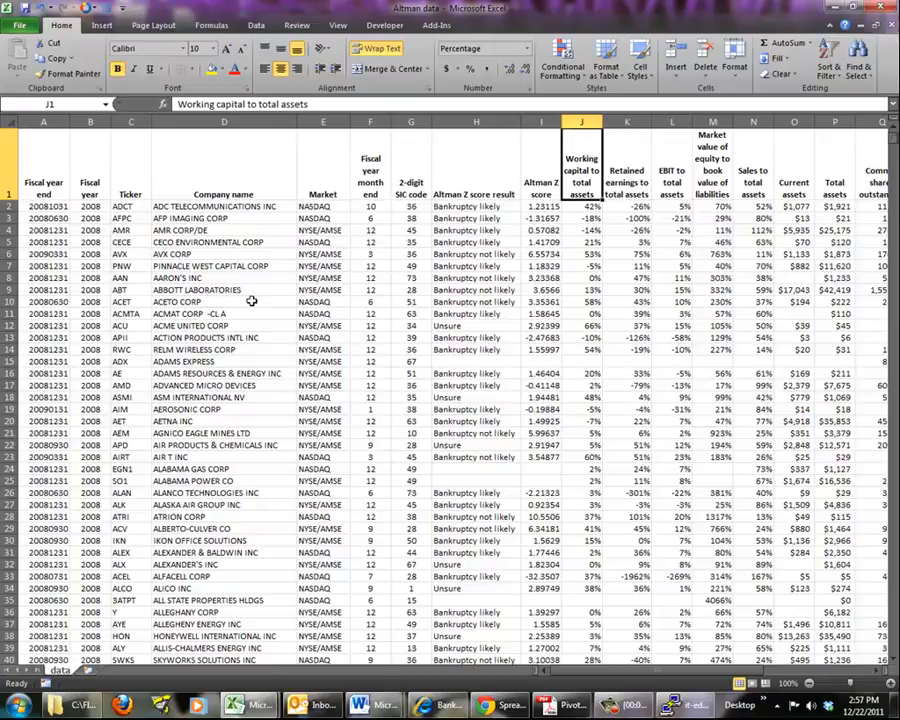
# Create a PivotTable from all columns of the data sheet (data!$A:$AC) on a new worksheet, keeping its field list shown
pyautogui.click(9, 121)
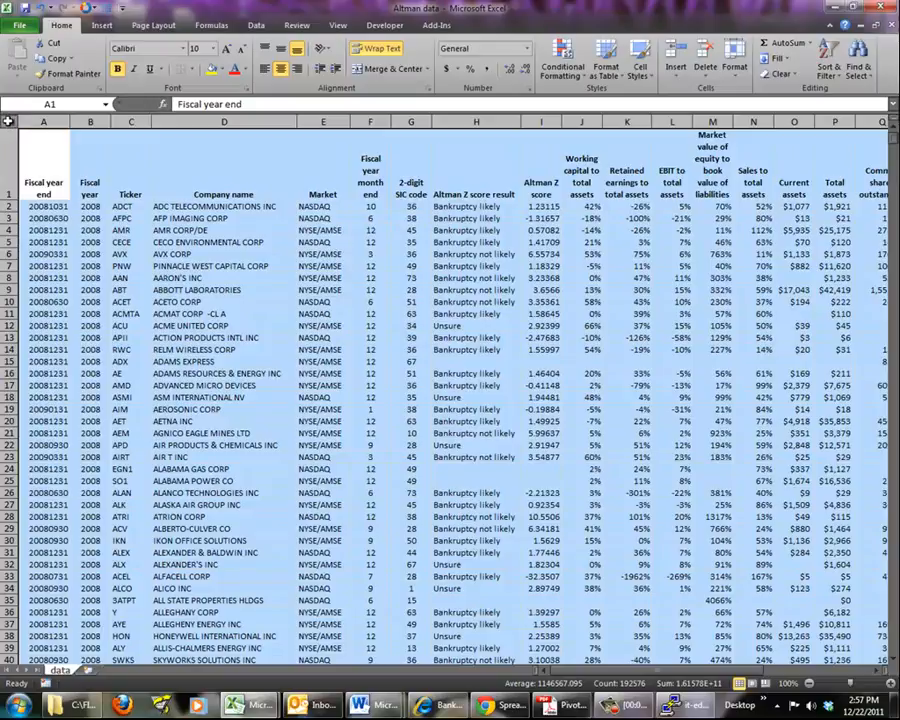
pyautogui.click(99, 27)
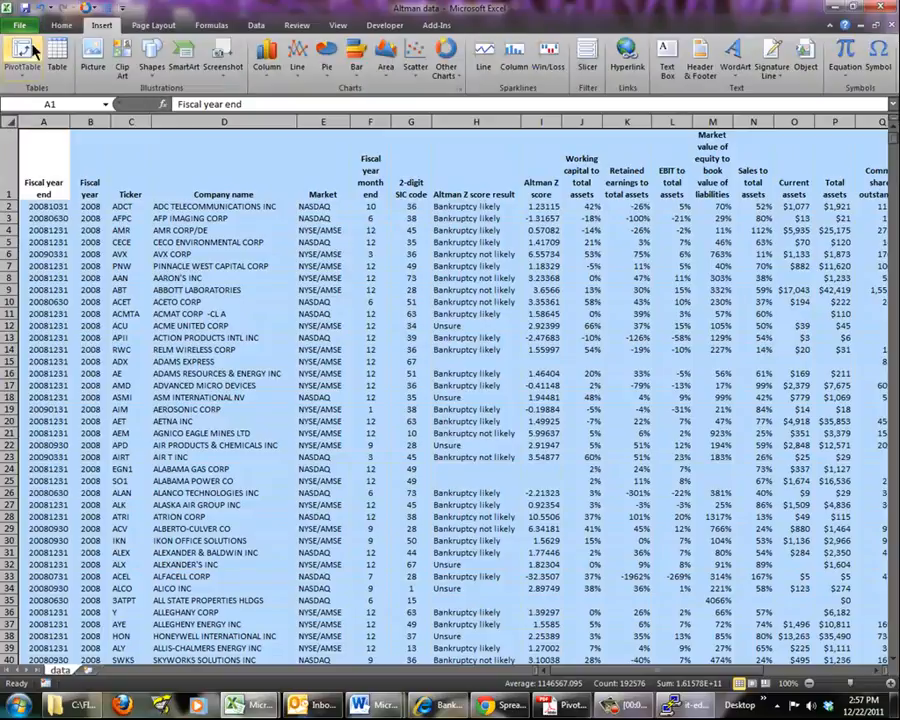
pyautogui.click(24, 52)
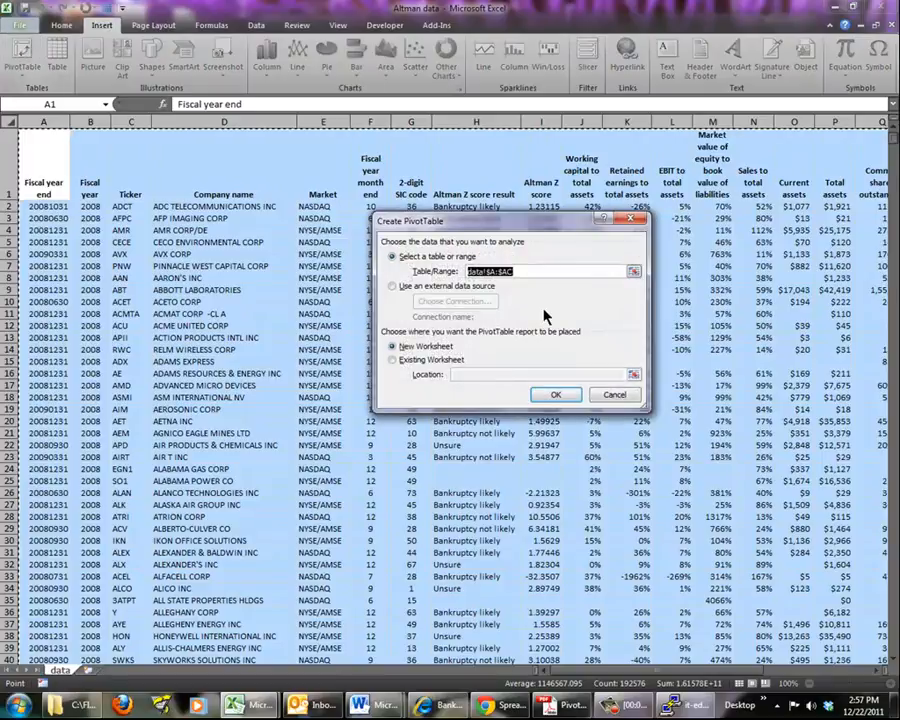
pyautogui.click(563, 396)
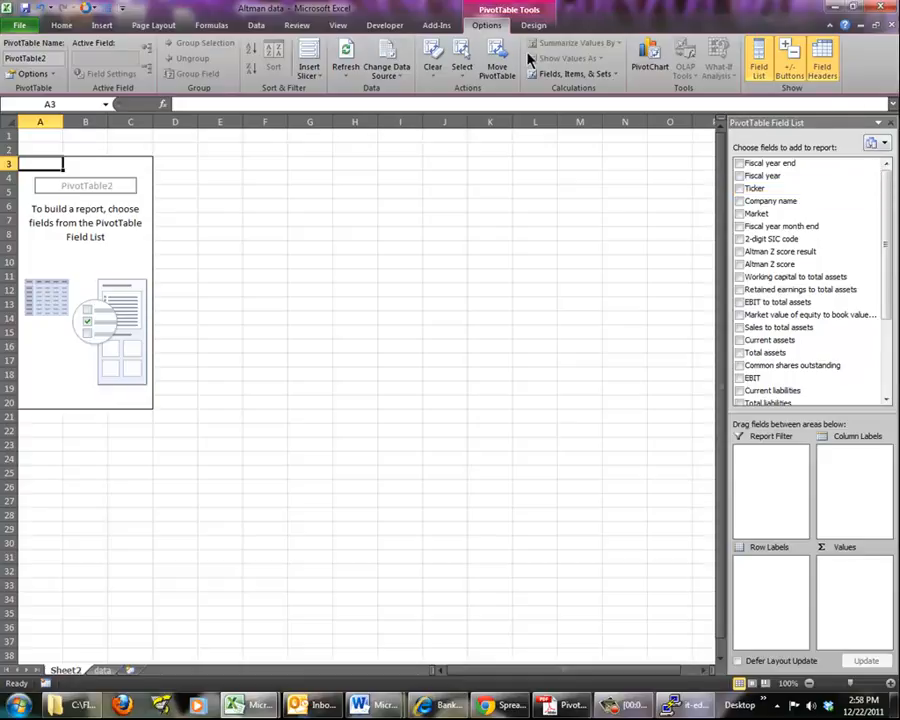
pyautogui.click(758, 56)
pyautogui.click(757, 55)
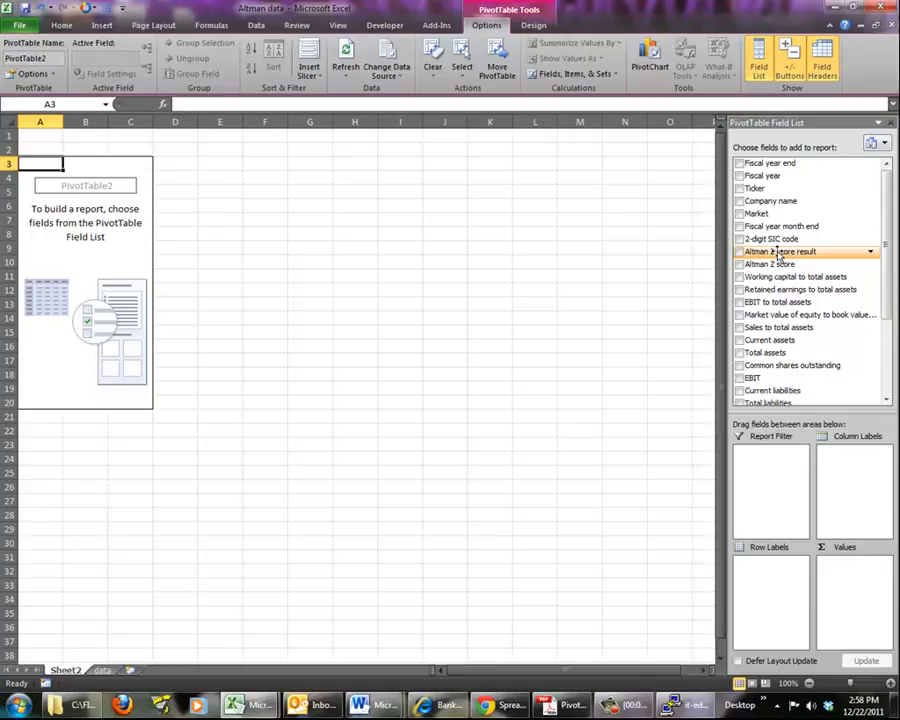
# Lay out the PivotTable with Altman Z score result as column labels and S&P Quality rating as row labels
pyautogui.moveTo(779, 253); pyautogui.dragTo(850, 458)
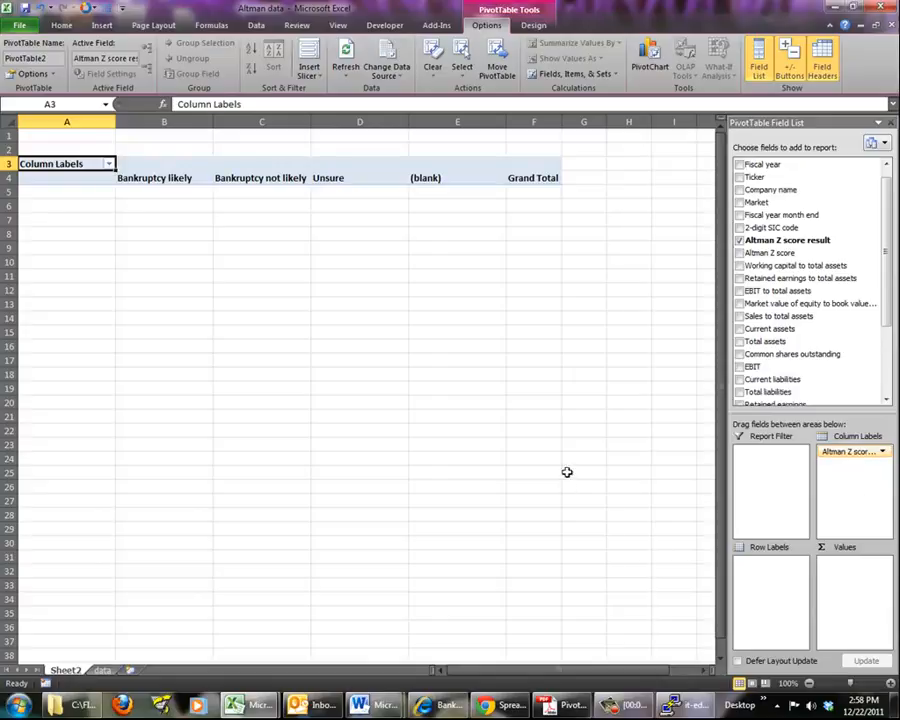
pyautogui.moveTo(889, 243); pyautogui.dragTo(893, 330)
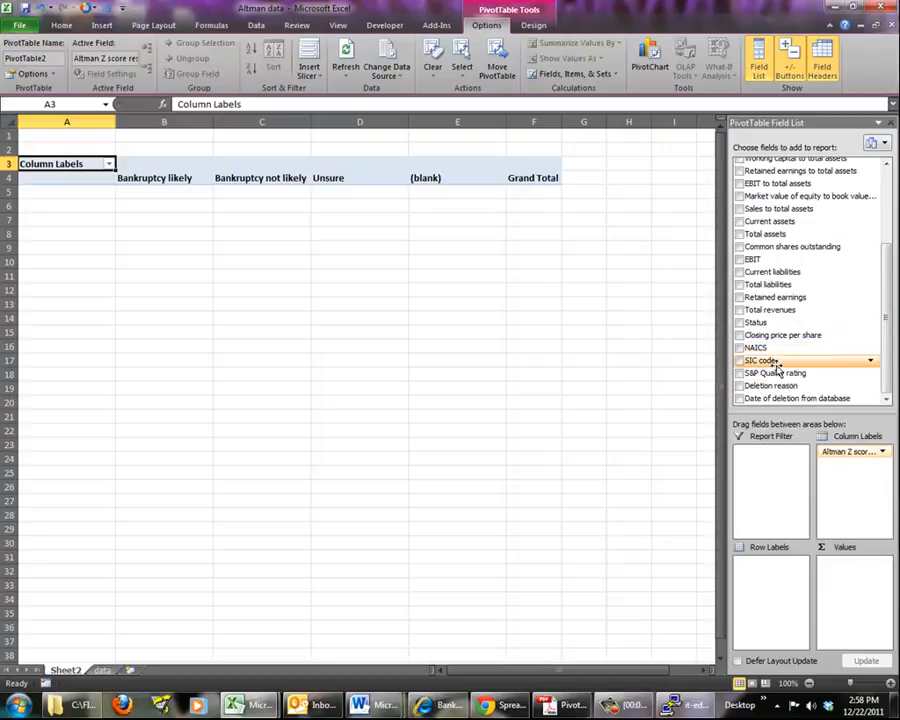
pyautogui.moveTo(777, 377); pyautogui.dragTo(775, 582)
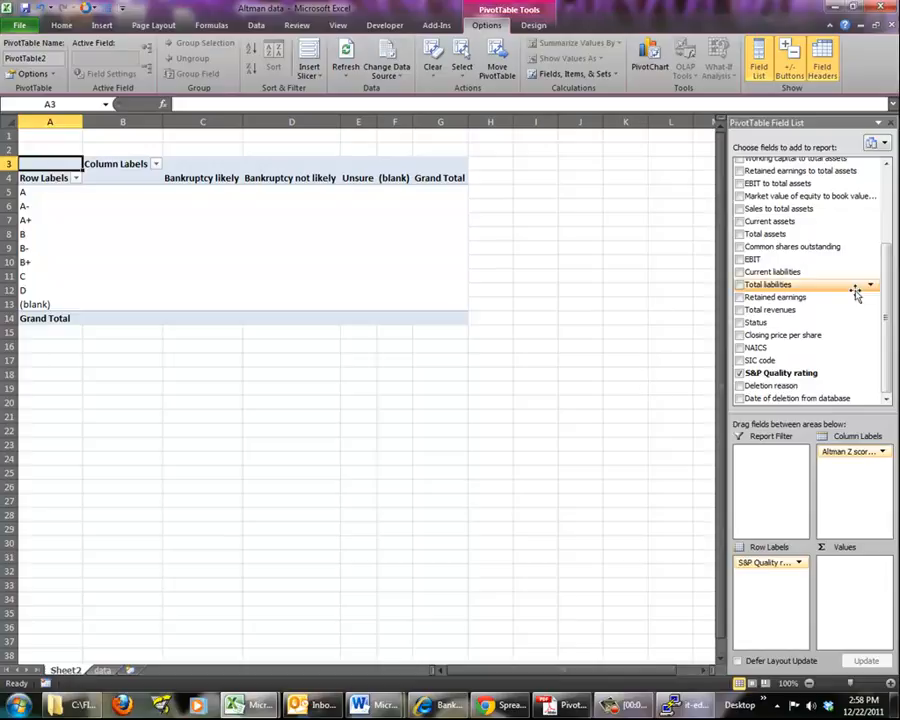
# Add Fiscal year to the PivotTable's values, summarized by Count
pyautogui.moveTo(889, 364); pyautogui.dragTo(884, 279)
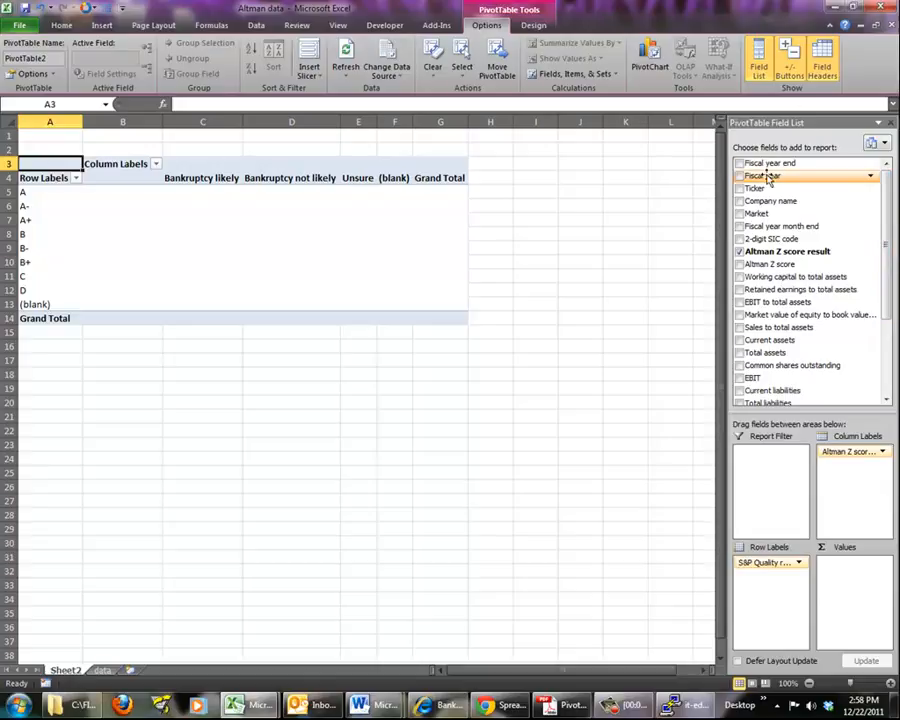
pyautogui.moveTo(766, 178); pyautogui.dragTo(846, 569)
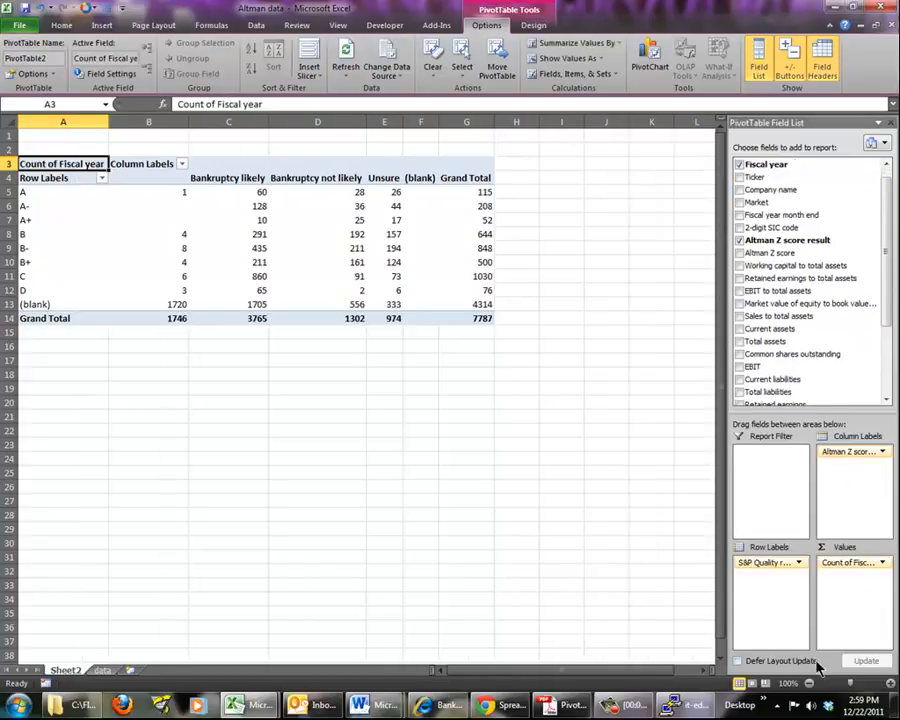
pyautogui.click(885, 565)
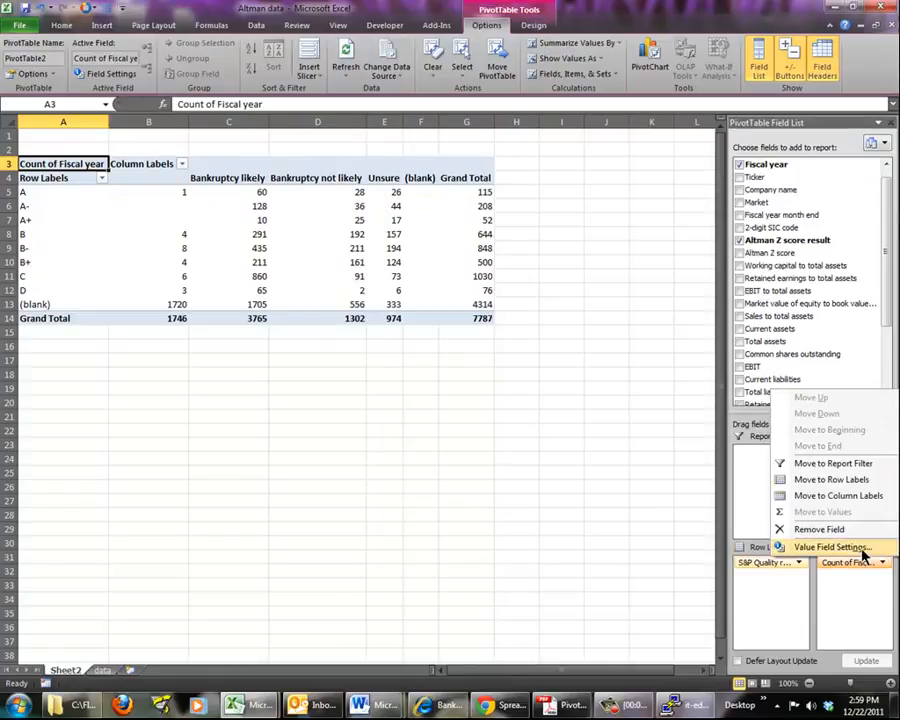
pyautogui.click(862, 547)
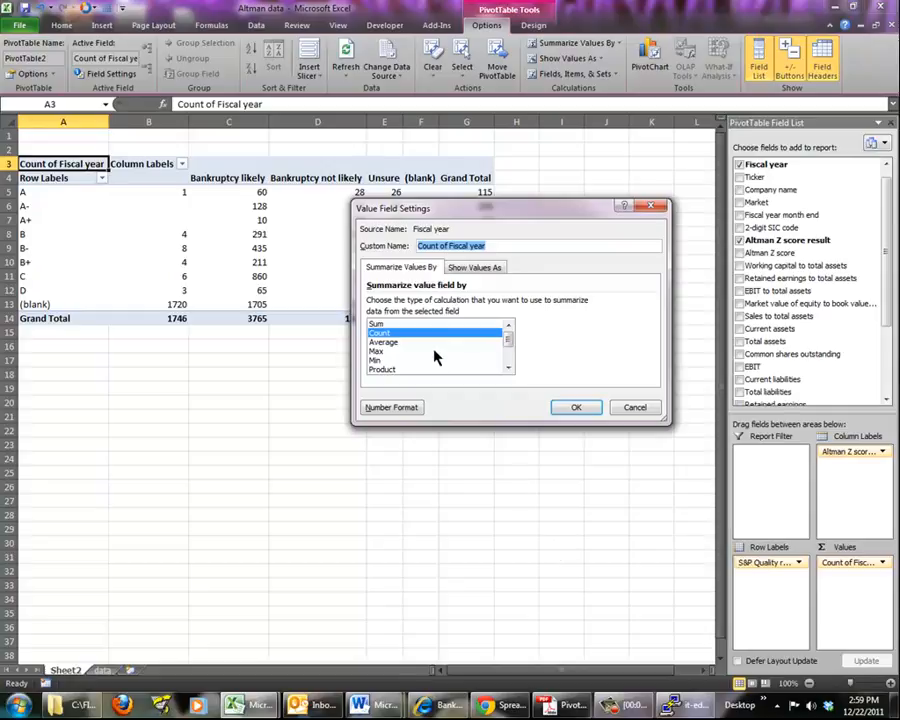
pyautogui.click(577, 409)
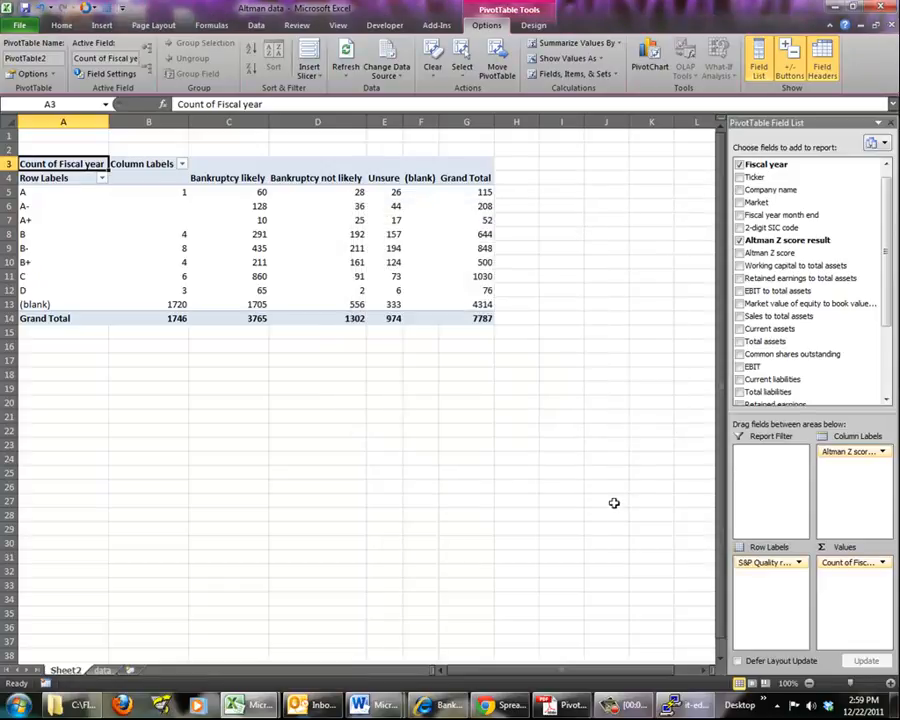
# Filter the (blank) S&P Quality rating out of the PivotTable's row labels
pyautogui.click(101, 178)
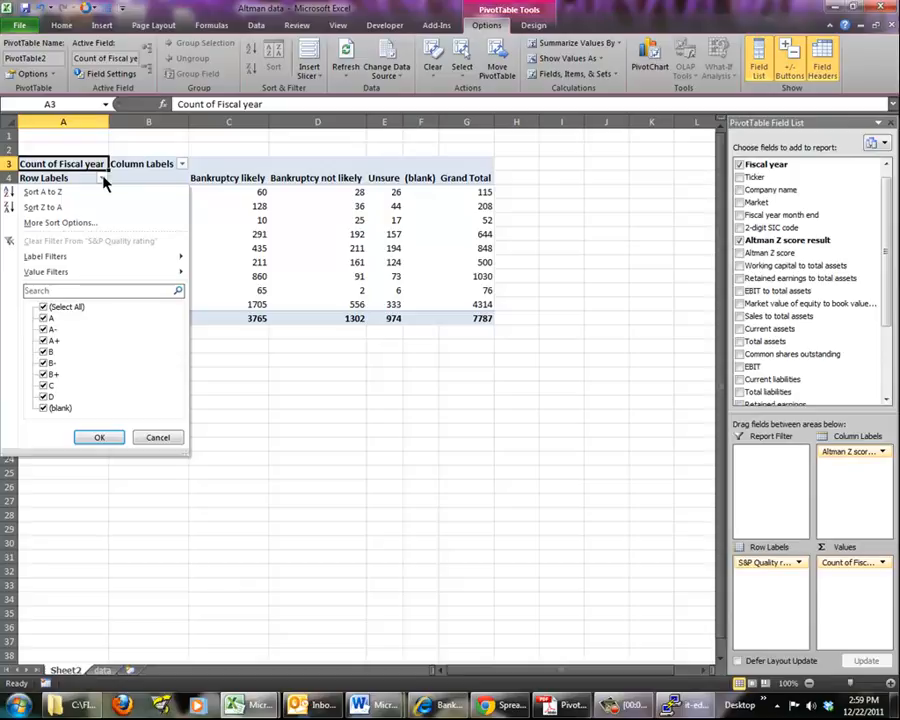
pyautogui.click(43, 408)
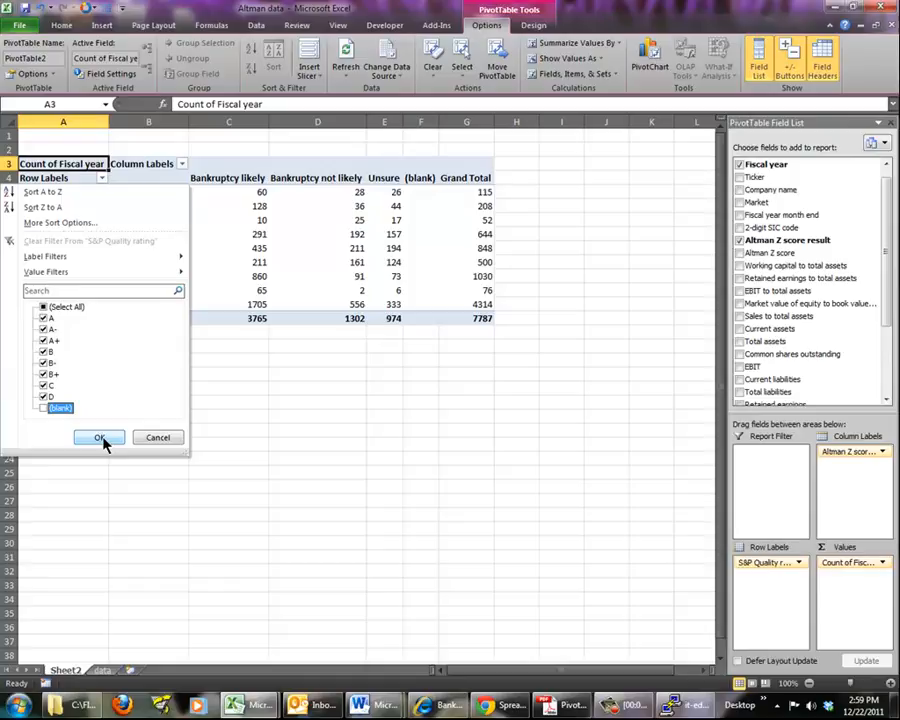
pyautogui.click(100, 438)
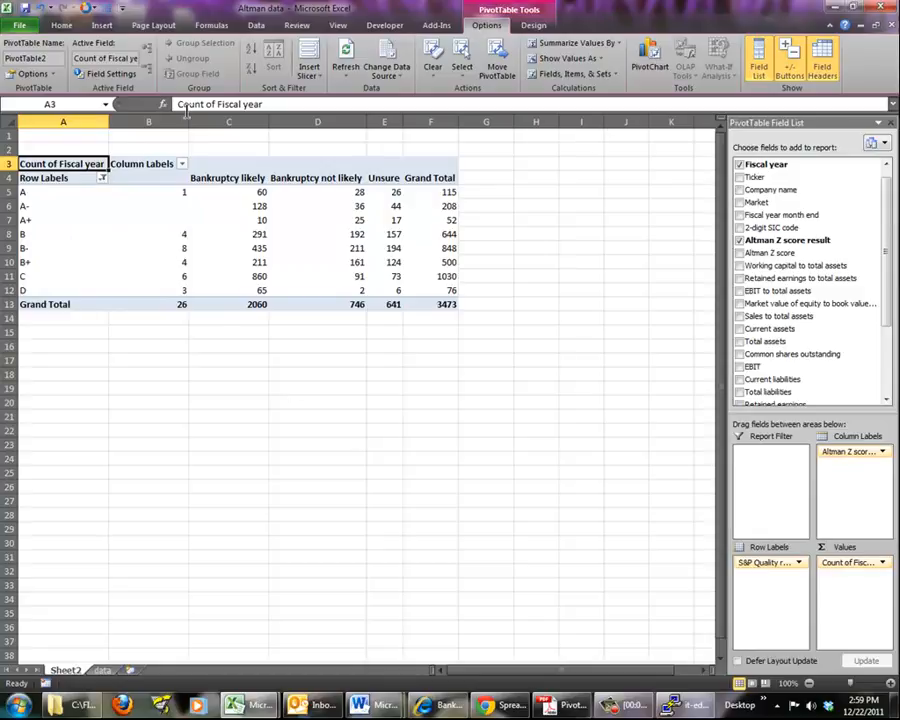
# Filter the (blank) item and the unnamed empty item out of the Altman Z score result column labels
pyautogui.click(183, 164)
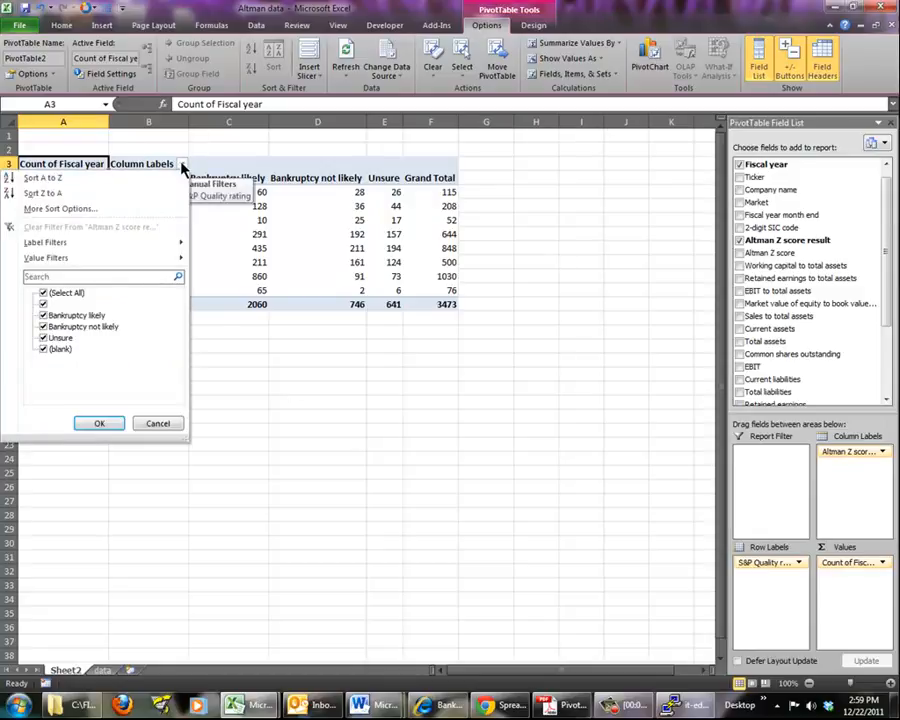
pyautogui.click(44, 350)
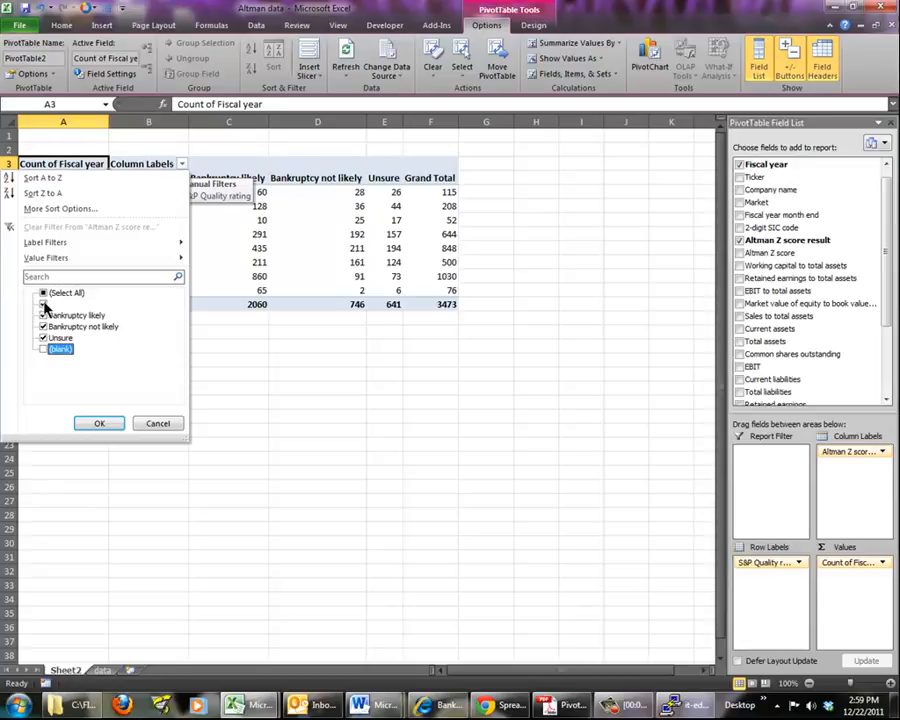
pyautogui.click(44, 304)
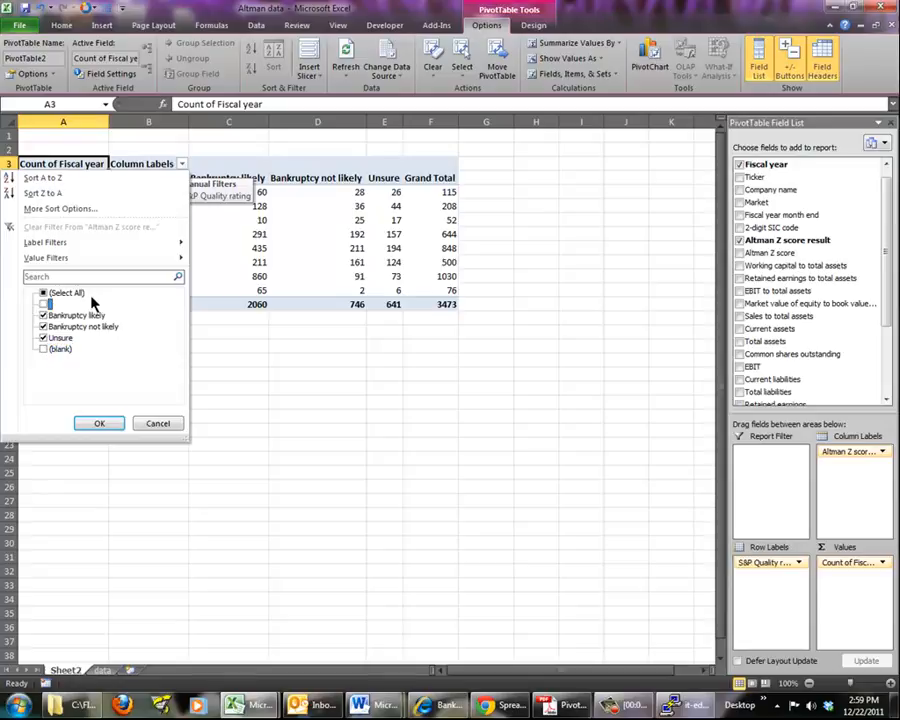
pyautogui.click(100, 423)
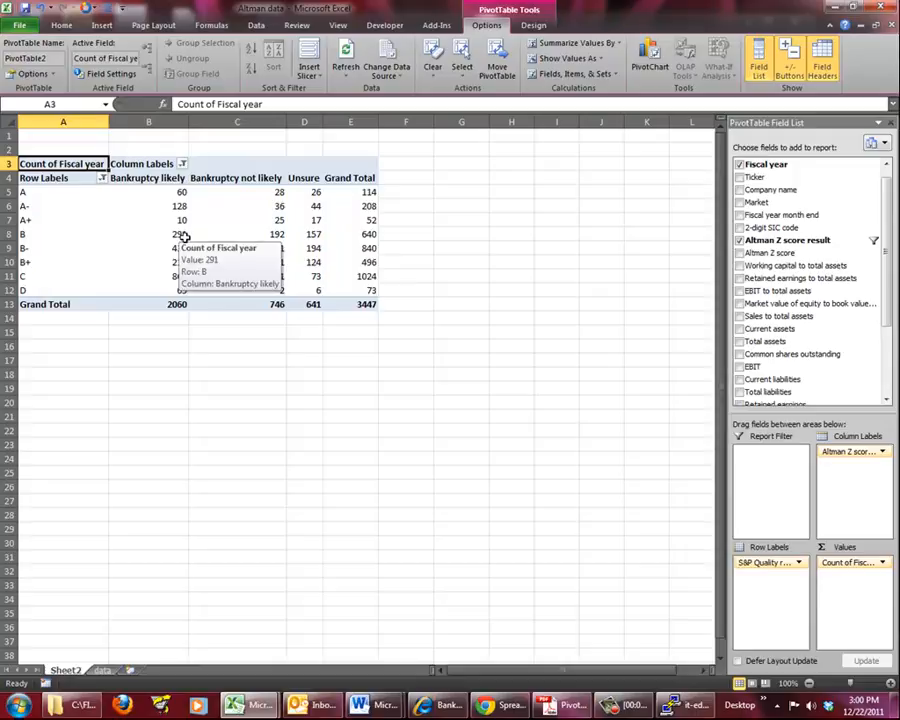
pyautogui.click(347, 369)
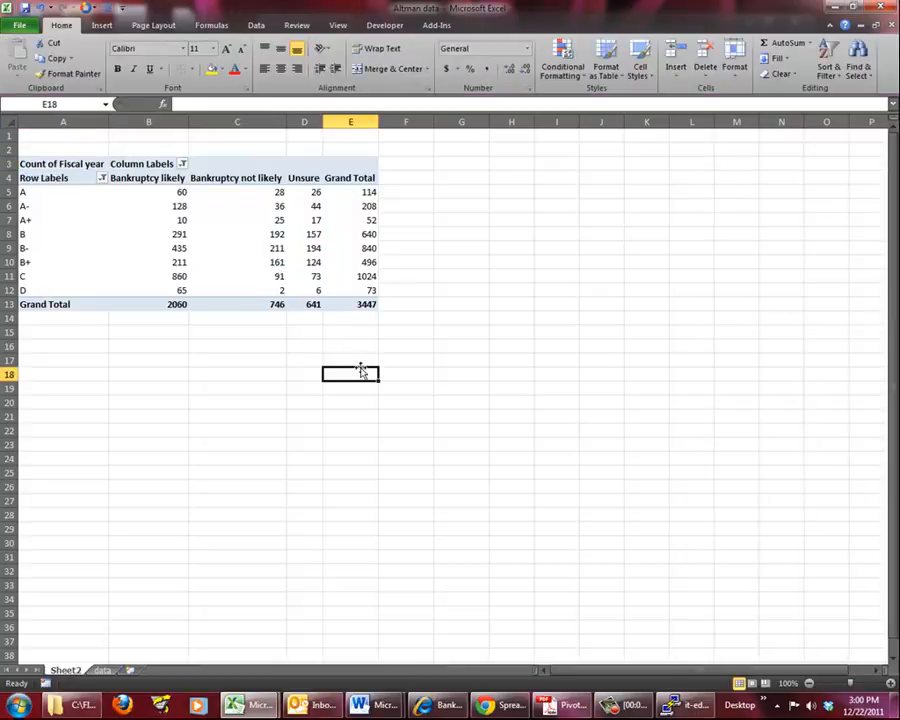
# Insert a 2-D stacked column chart from the PivotTable range A4:E12 and place it directly beside the table
pyautogui.moveTo(70, 178); pyautogui.dragTo(362, 290)
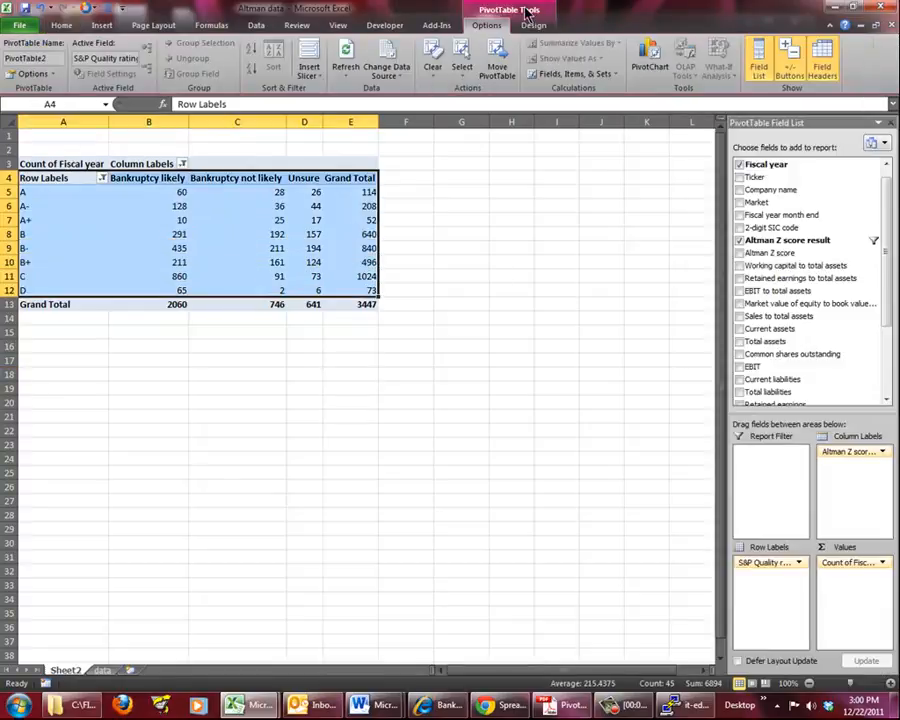
pyautogui.click(101, 27)
pyautogui.click(268, 70)
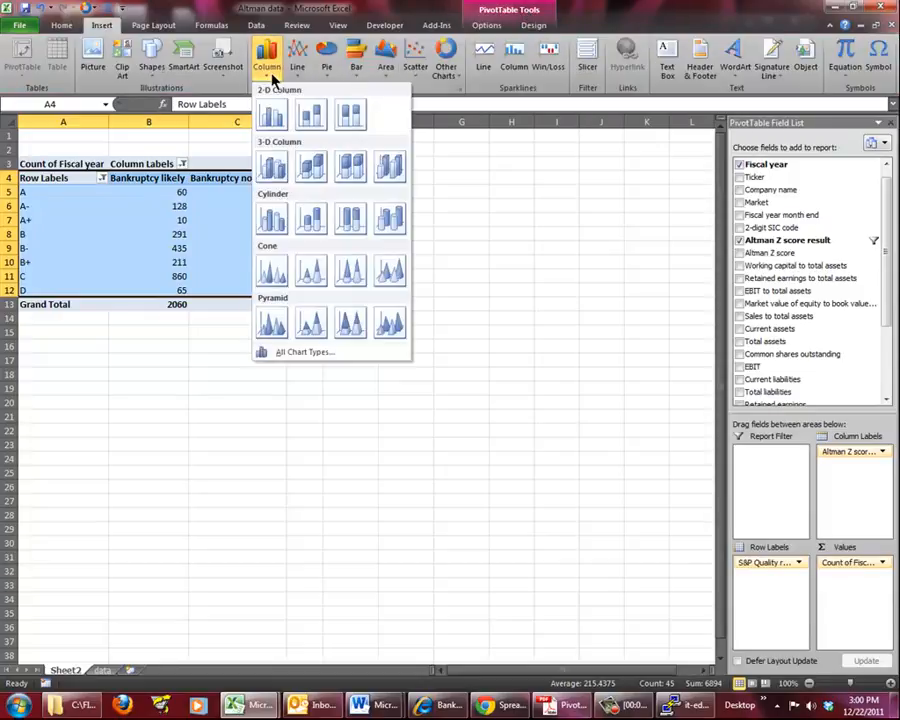
pyautogui.click(318, 115)
pyautogui.moveTo(478, 302); pyautogui.dragTo(655, 156)
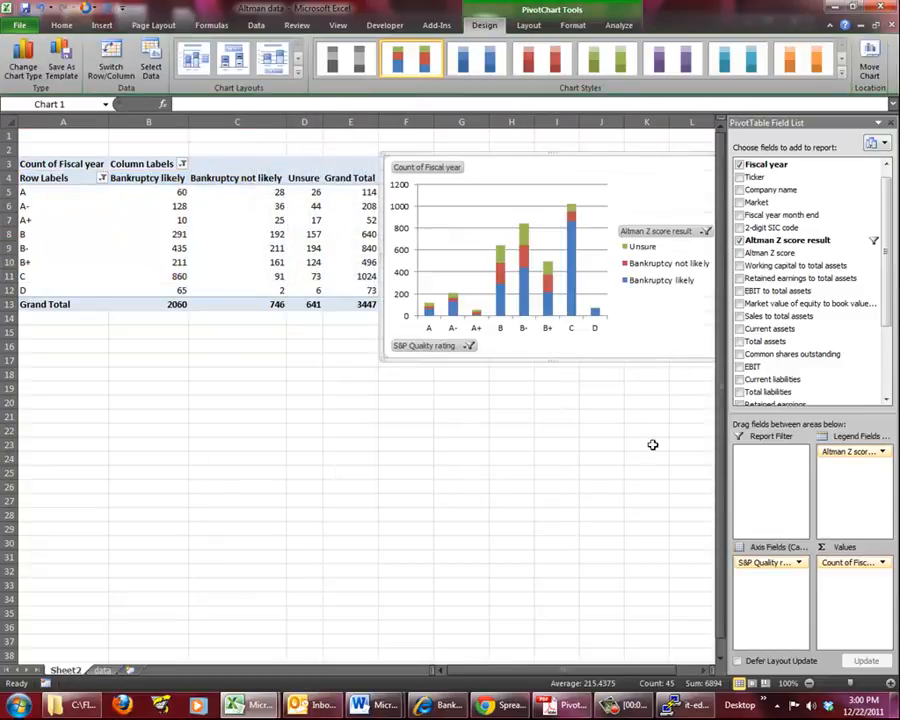
pyautogui.click(652, 444)
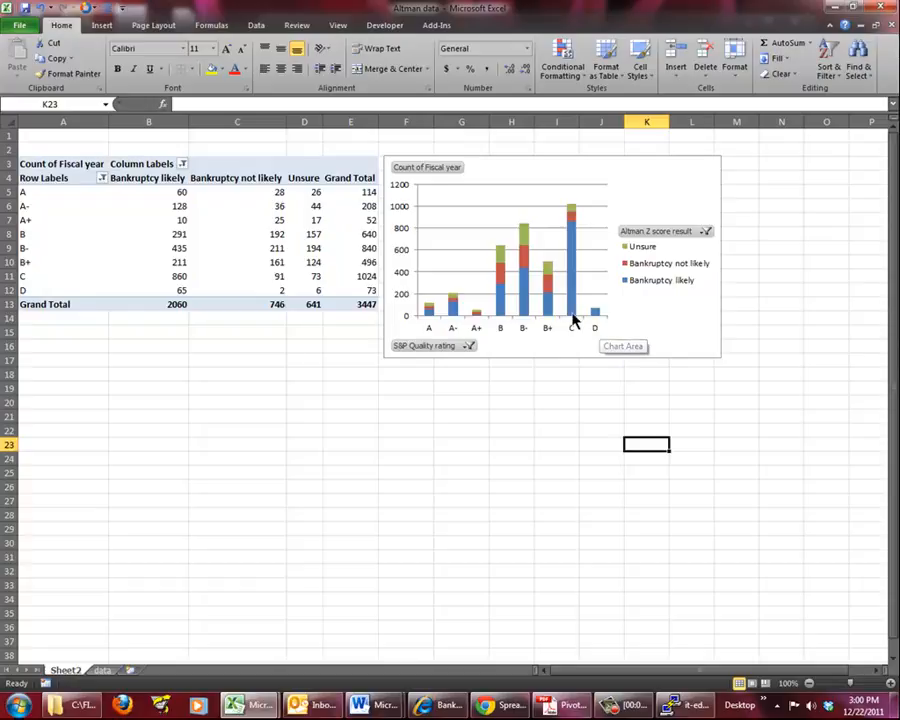
# Filter the Unsure item out of the chart's Altman Z score result field
pyautogui.click(706, 232)
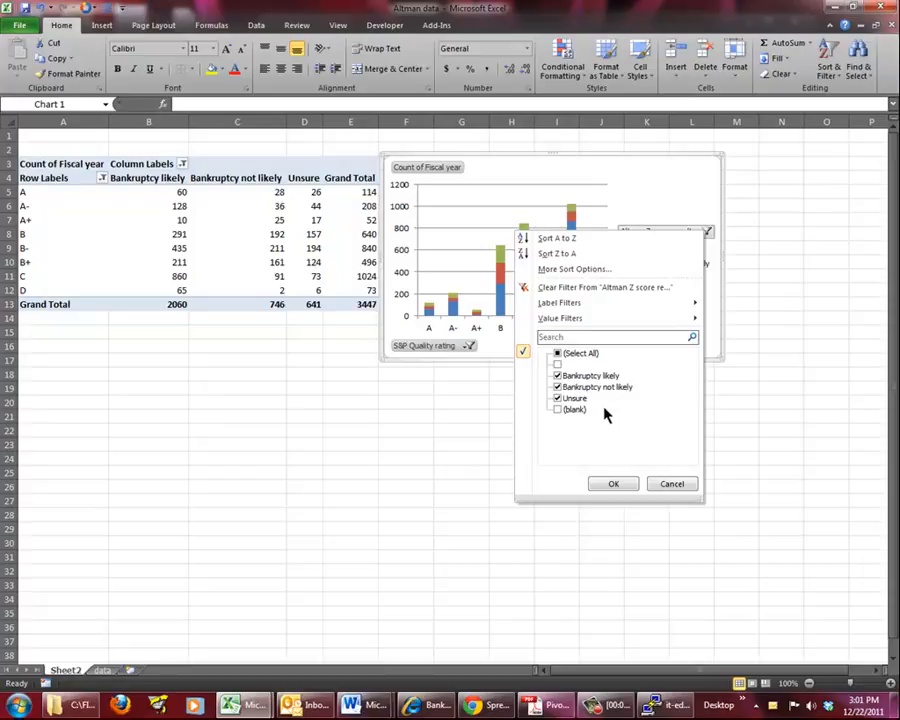
pyautogui.click(559, 401)
pyautogui.click(614, 484)
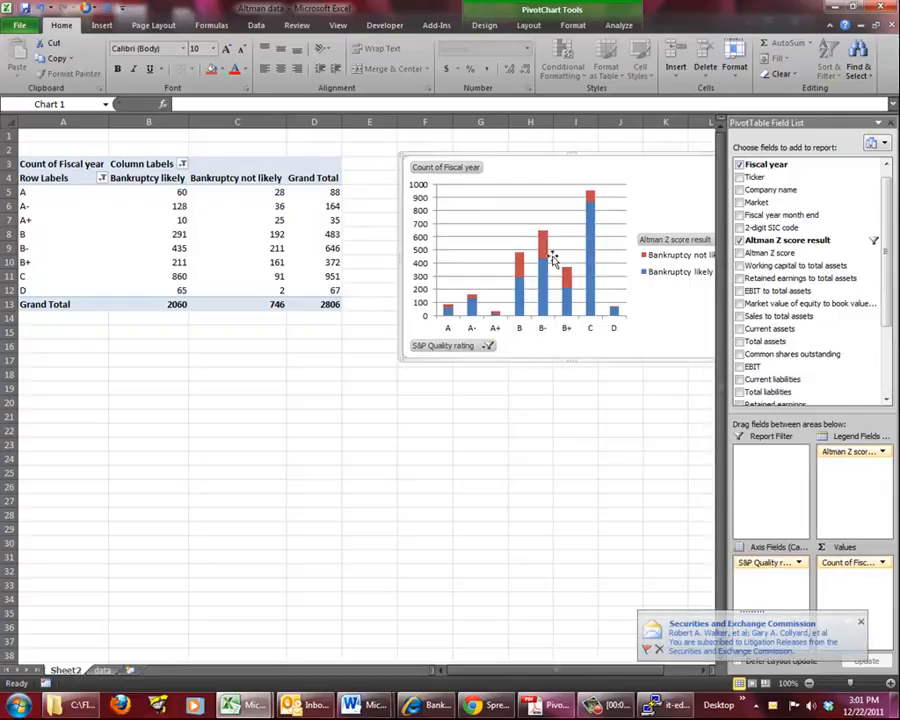
pyautogui.click(548, 374)
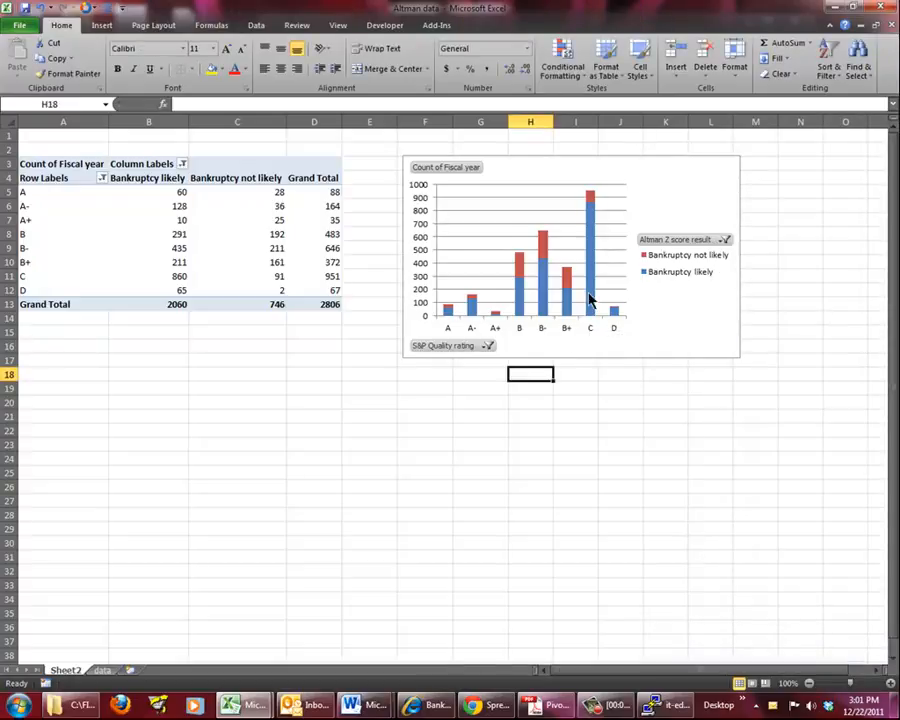
pyautogui.moveTo(589, 316)
pyautogui.click(481, 147)
pyautogui.click(390, 252)
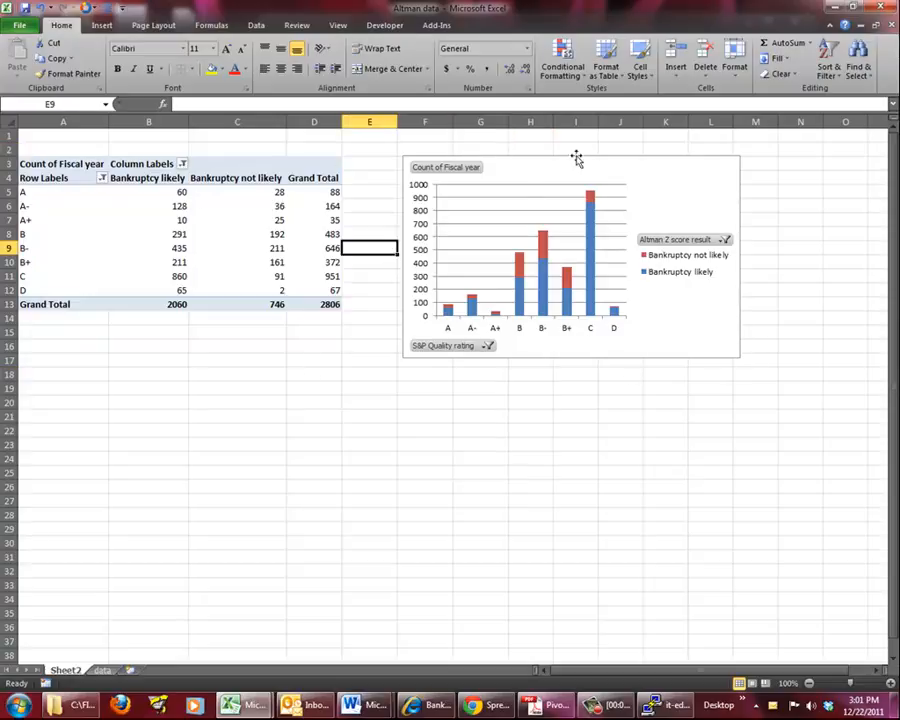
pyautogui.click(680, 180)
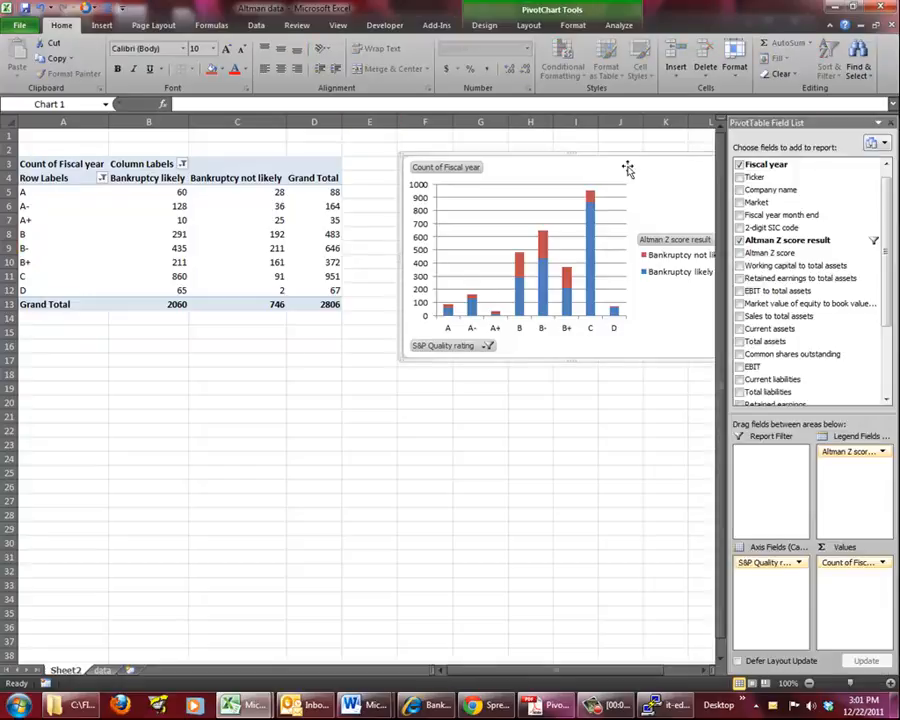
# Replace Fiscal year with Altman Z score as the PivotTable's value field and summarize it by Average
pyautogui.click(265, 206)
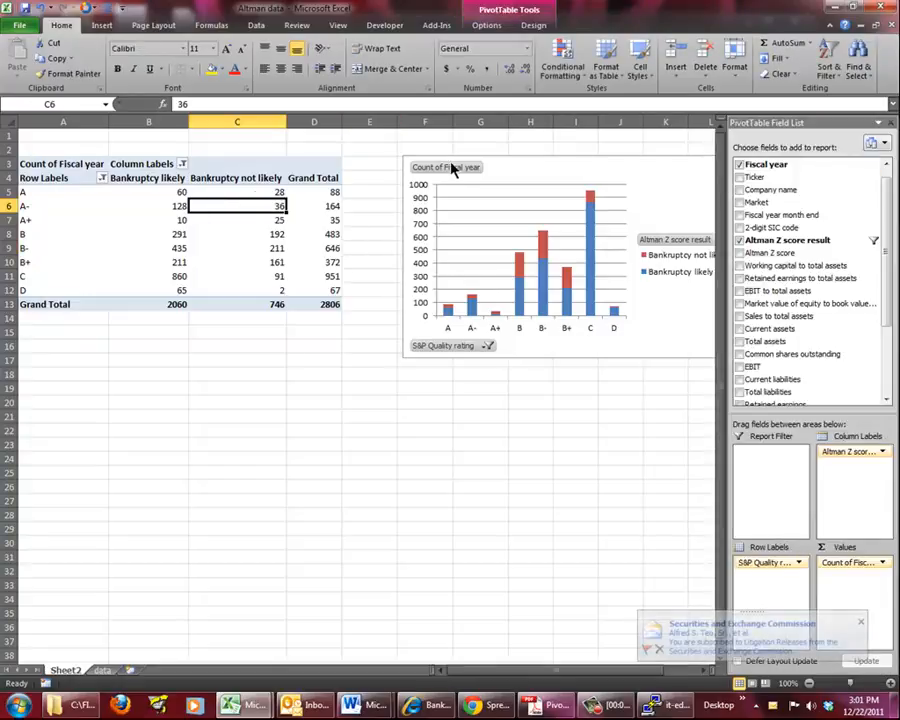
pyautogui.click(657, 170)
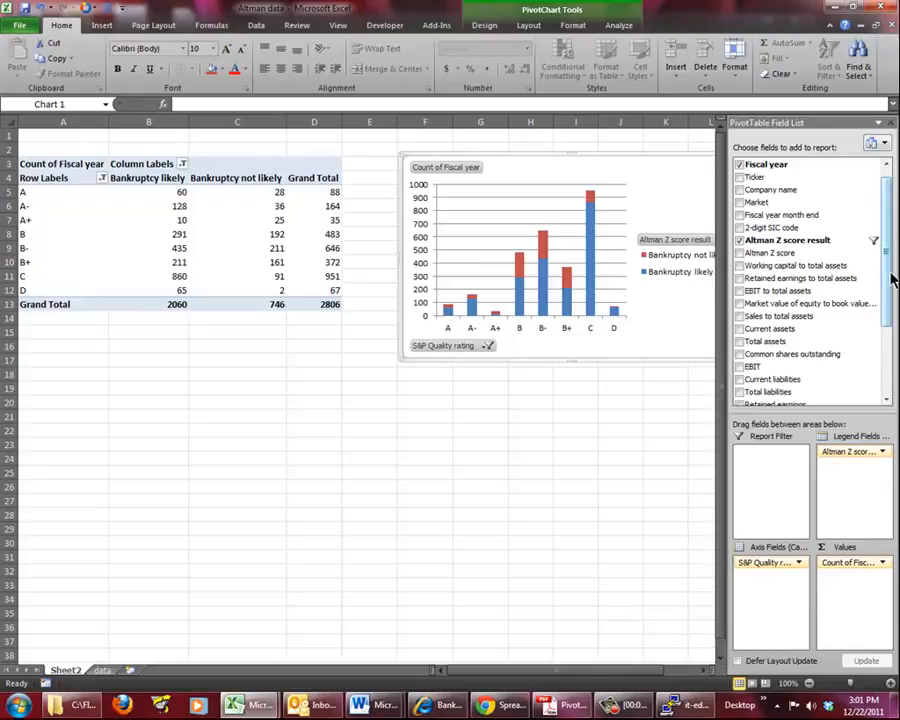
pyautogui.moveTo(773, 257); pyautogui.dragTo(838, 368)
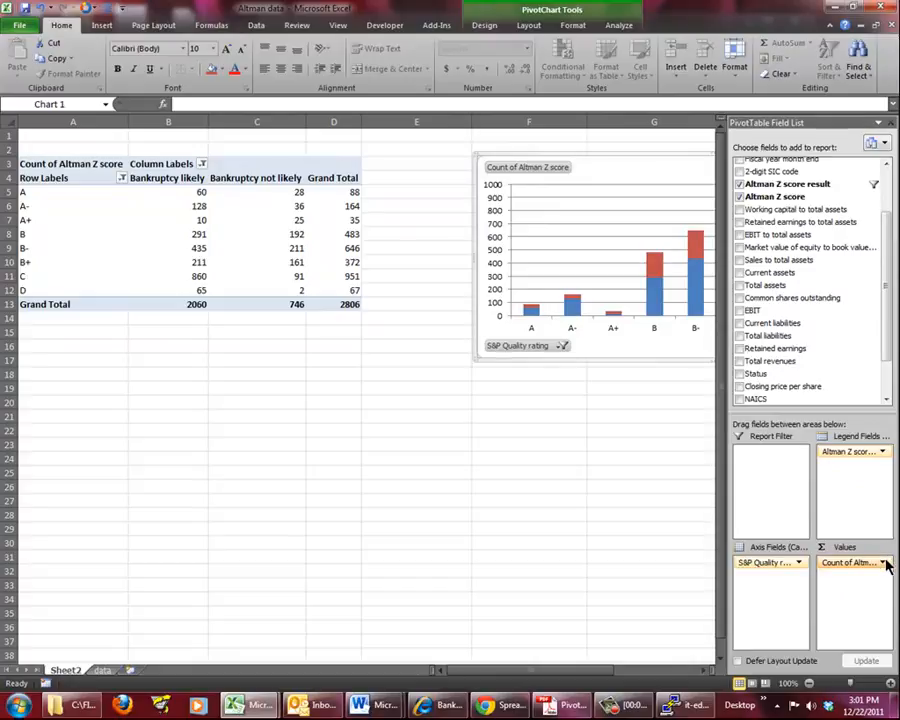
pyautogui.click(855, 563)
pyautogui.click(862, 548)
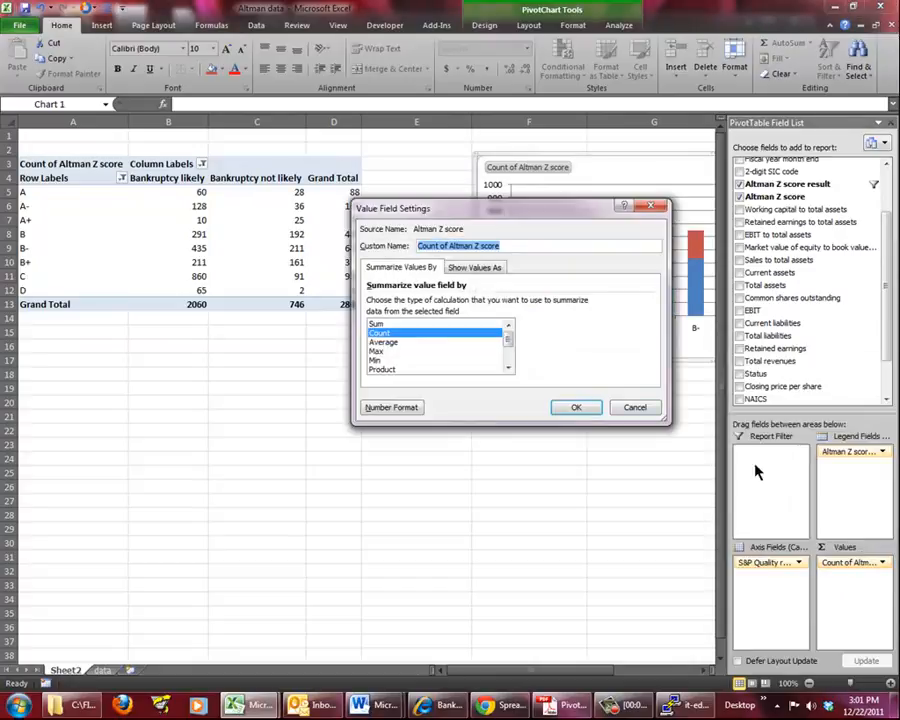
pyautogui.click(411, 343)
pyautogui.click(573, 406)
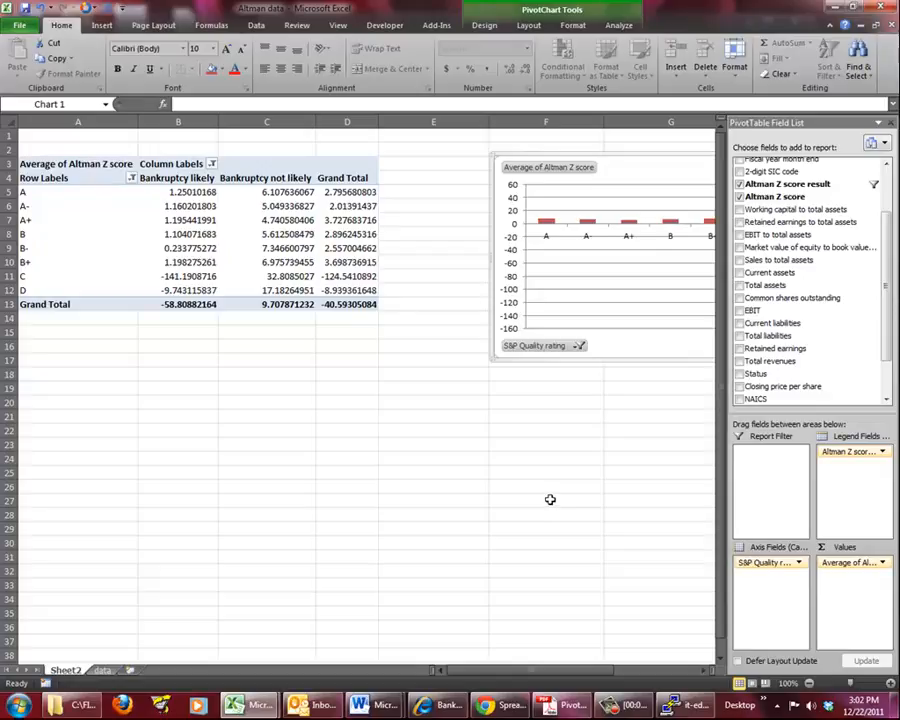
pyautogui.click(550, 499)
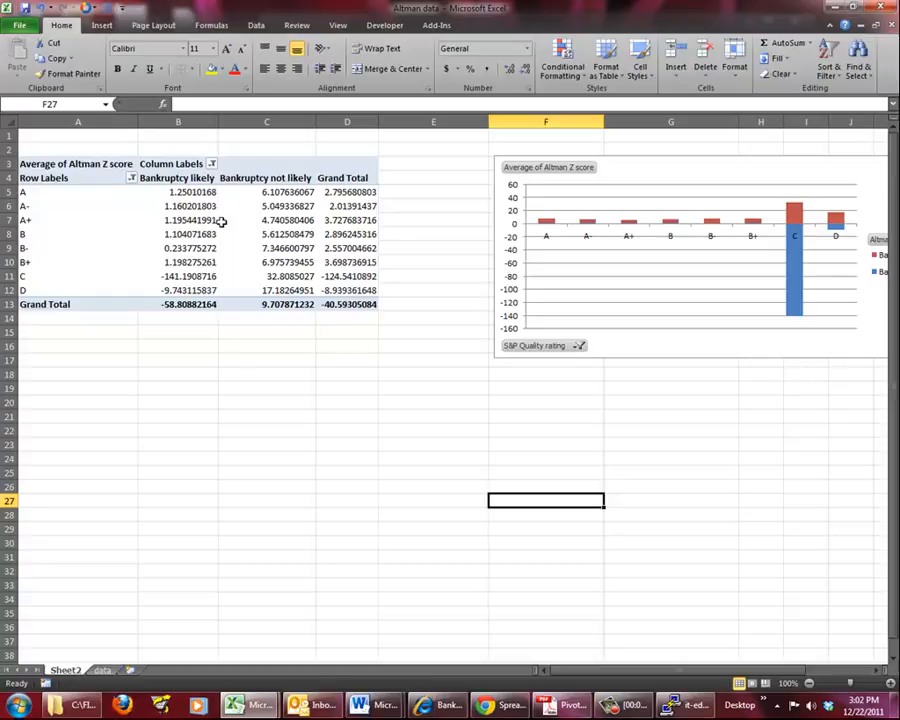
pyautogui.click(422, 371)
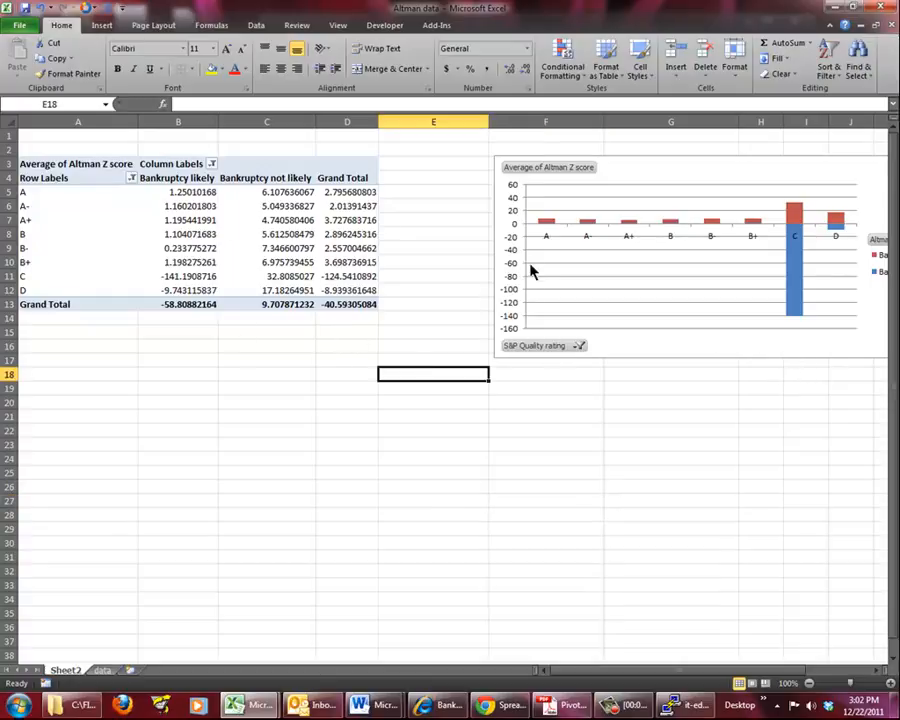
pyautogui.click(497, 303)
# Turn off the grand totals for both rows and columns in the PivotTable's options
pyautogui.click(341, 163)
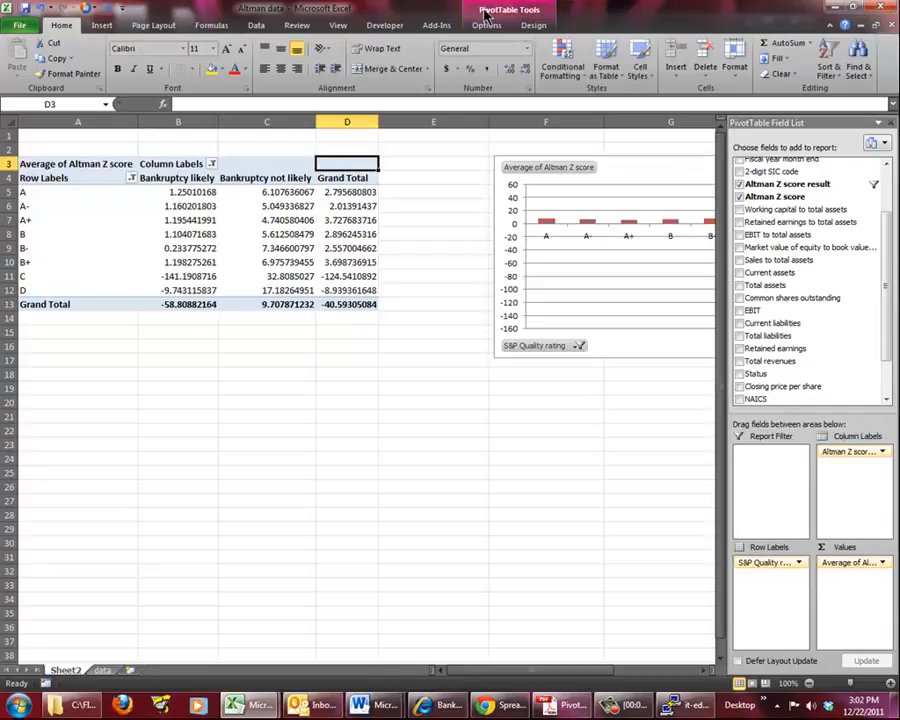
pyautogui.click(494, 27)
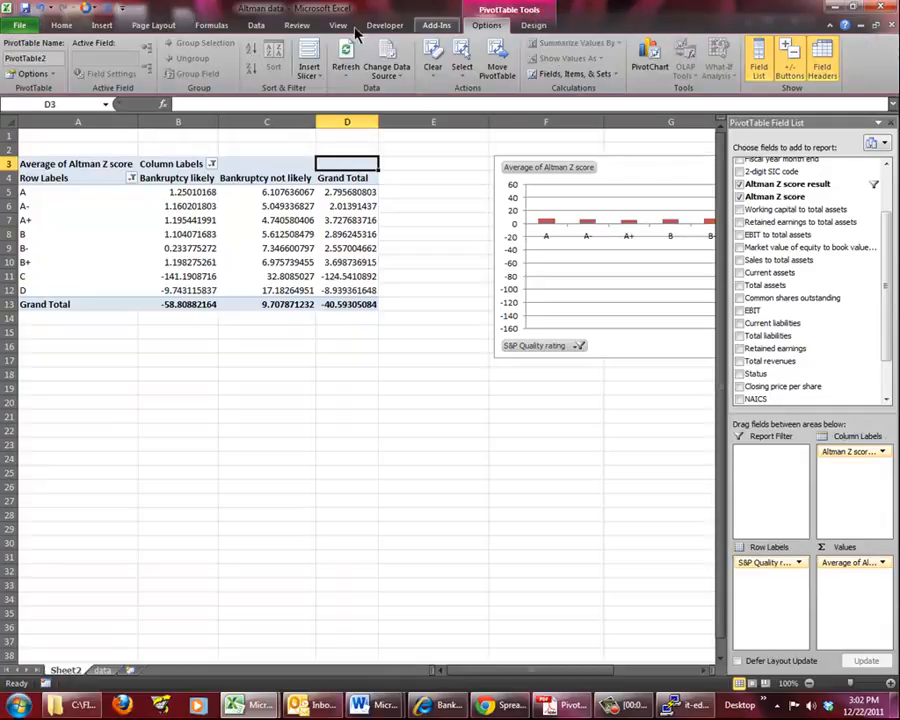
pyautogui.click(30, 73)
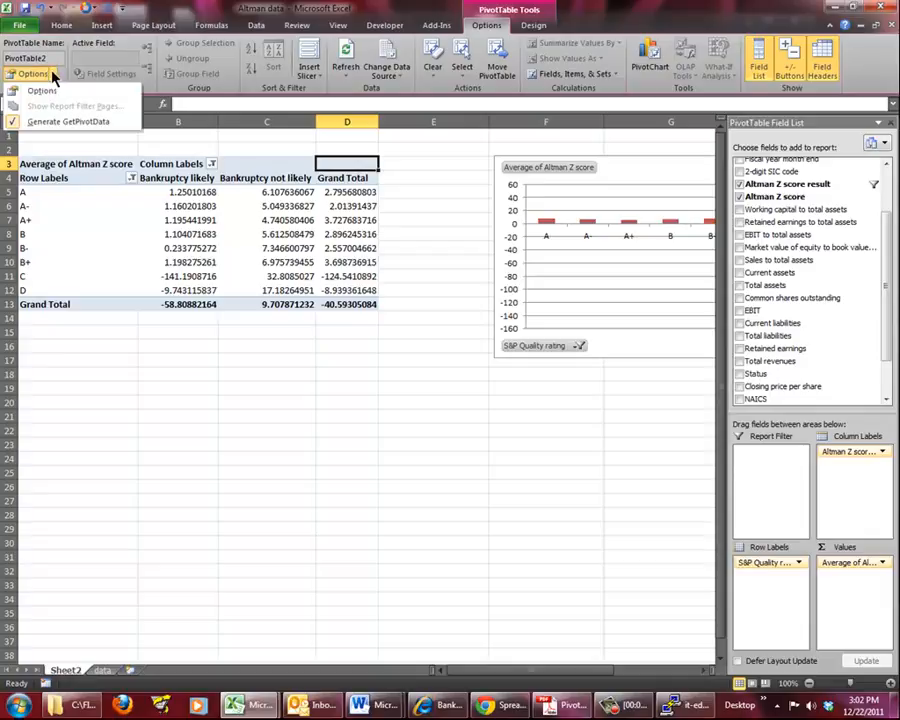
pyautogui.click(50, 91)
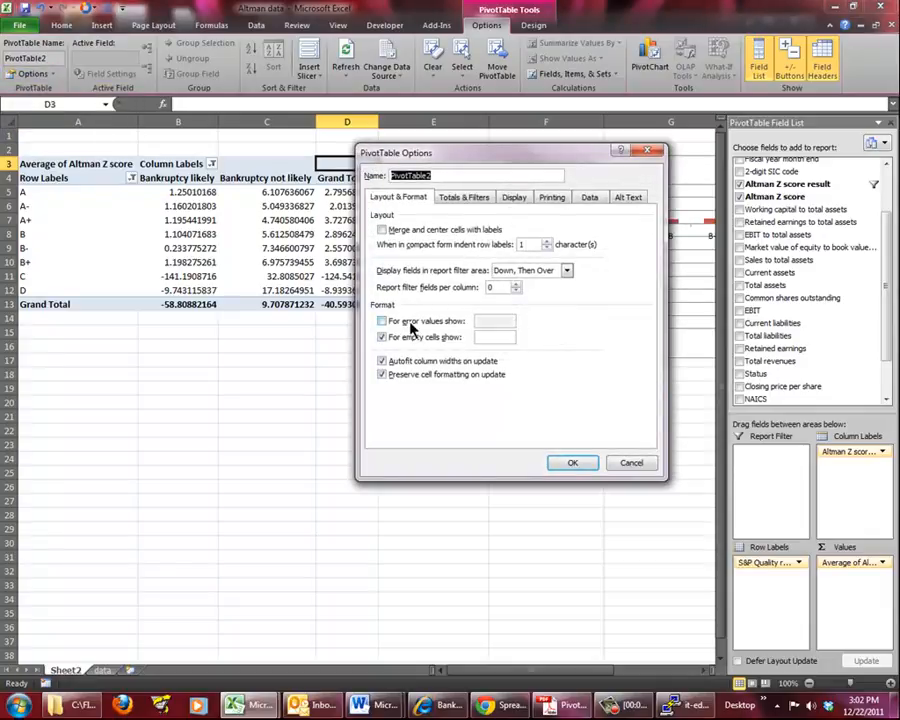
pyautogui.click(464, 197)
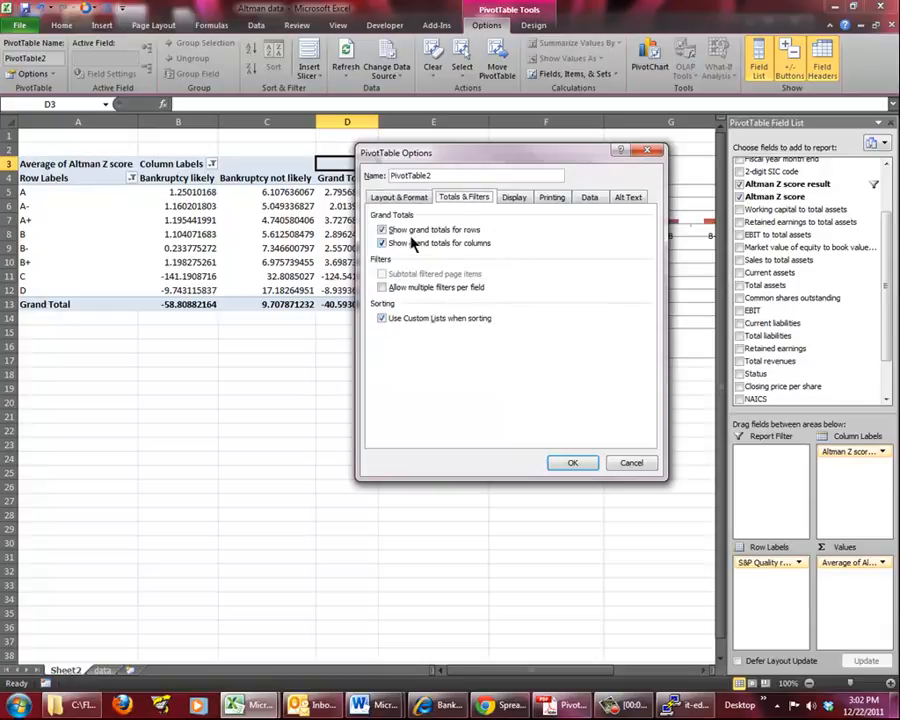
pyautogui.click(383, 231)
pyautogui.click(382, 243)
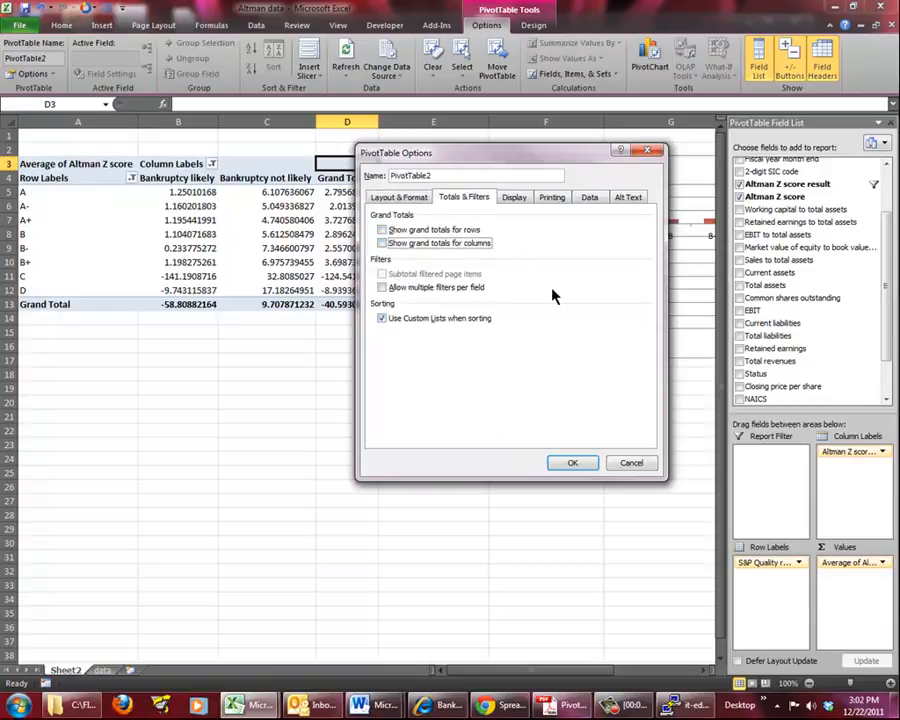
pyautogui.click(573, 463)
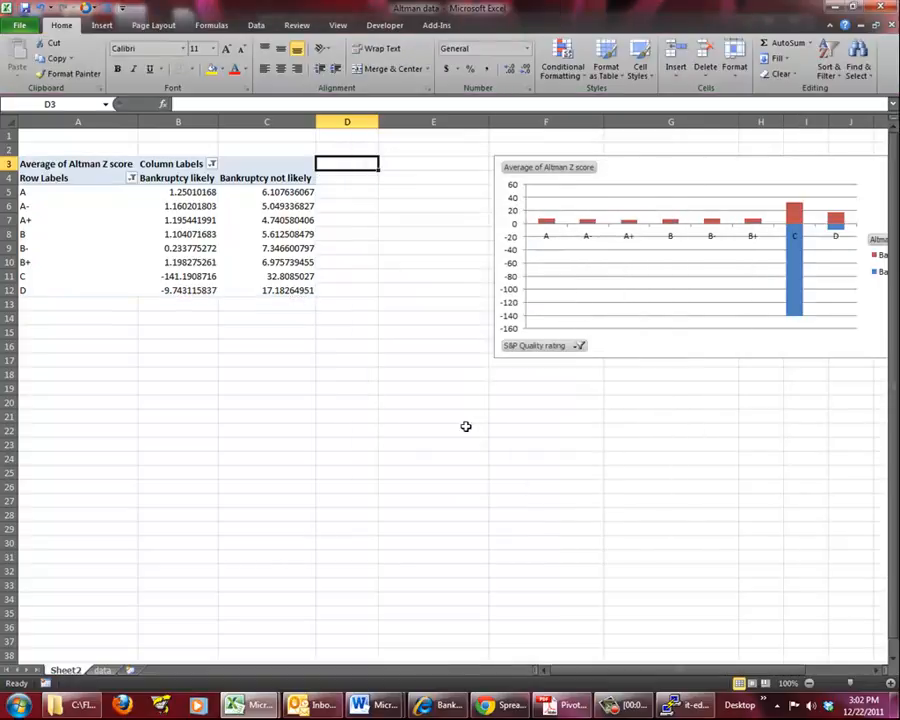
pyautogui.click(300, 206)
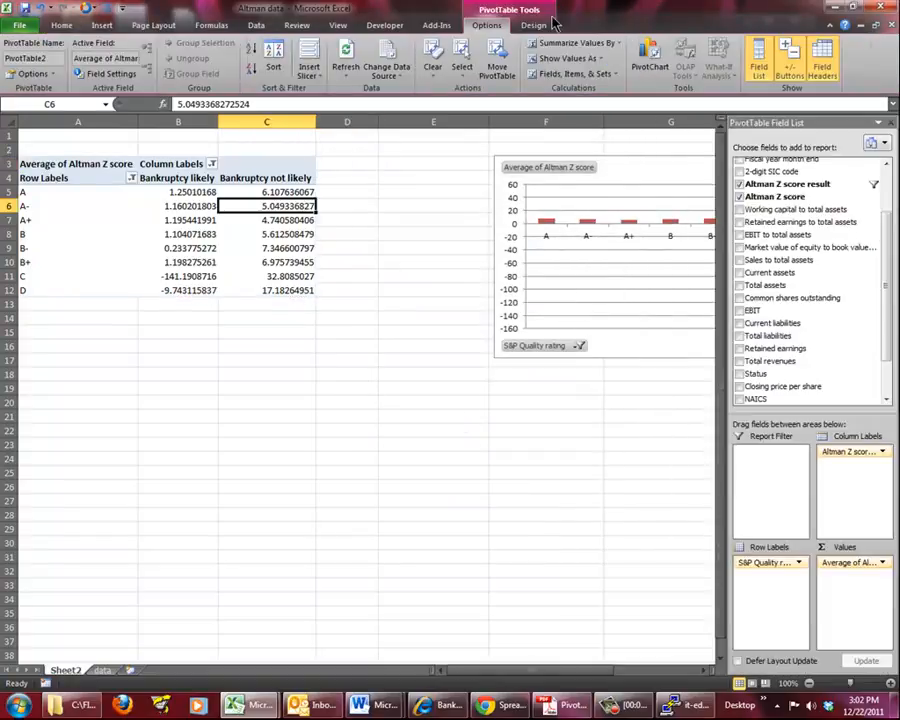
pyautogui.click(124, 218)
pyautogui.click(262, 216)
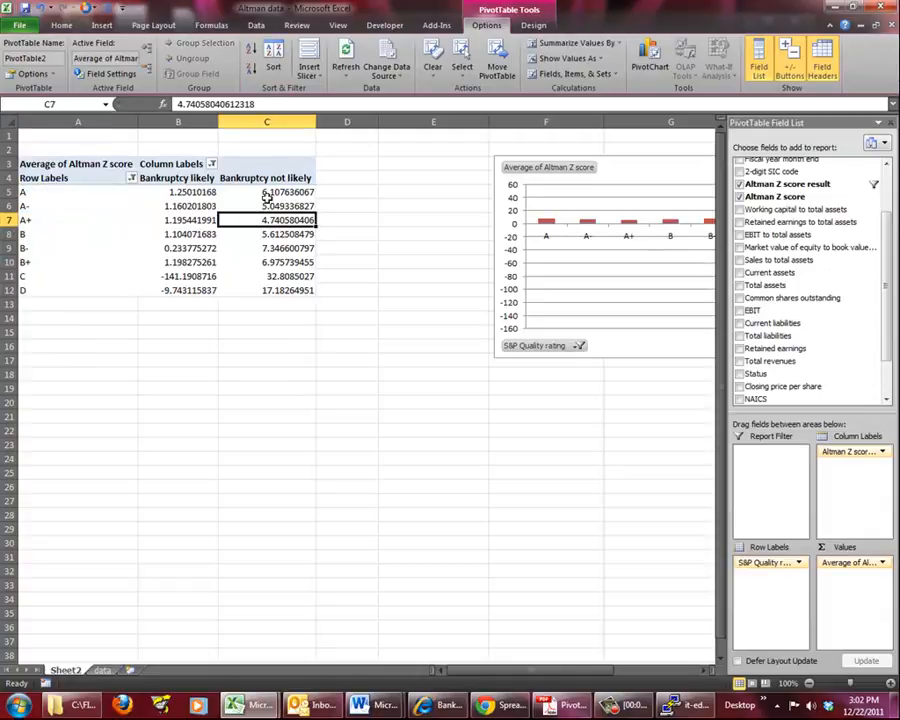
pyautogui.click(636, 168)
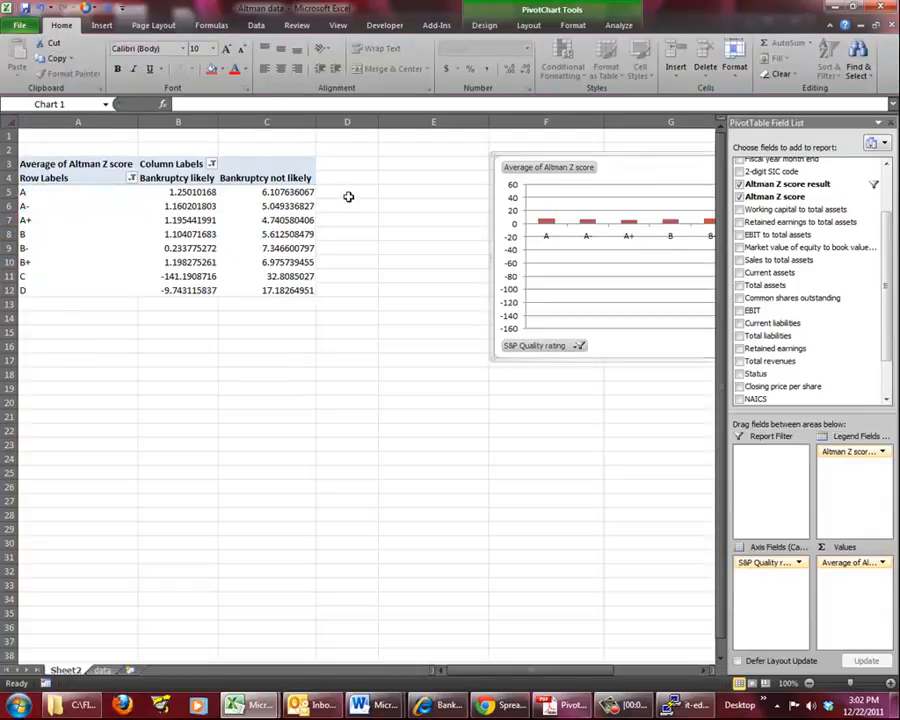
pyautogui.click(228, 177)
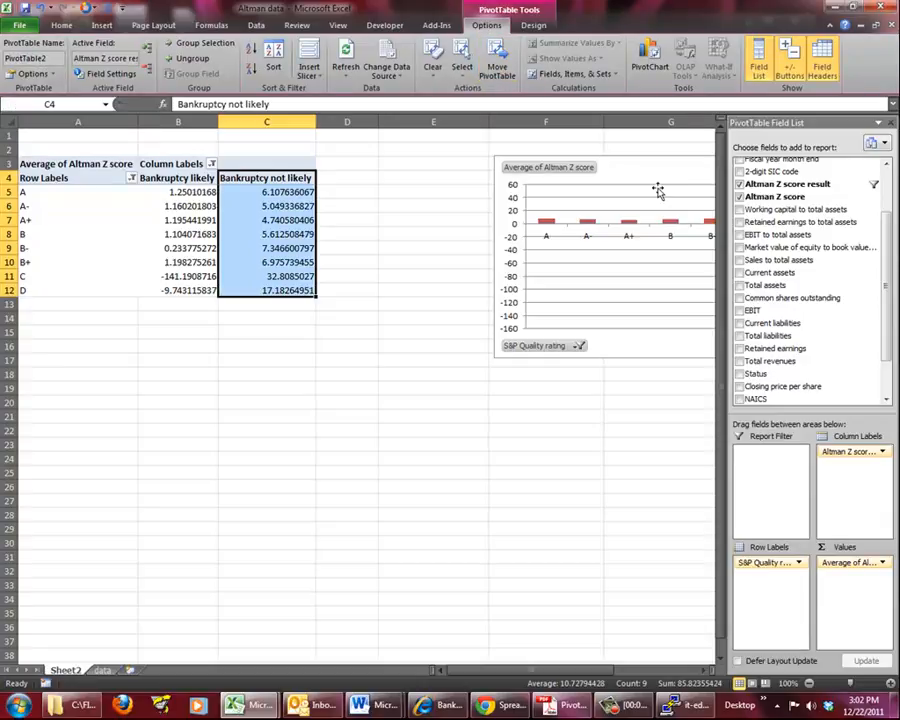
# Replace Altman Z score with Total assets as the PivotTable's value field and summarize it by Average
pyautogui.moveTo(841, 566)
pyautogui.mouseDown()
pyautogui.moveTo(780, 530)
pyautogui.moveTo(775, 298)
pyautogui.moveTo(818, 322)
pyautogui.moveTo(762, 288)
pyautogui.moveTo(874, 538)
pyautogui.moveTo(862, 640)
pyautogui.mouseUp()
pyautogui.click(882, 562)
pyautogui.click(840, 547)
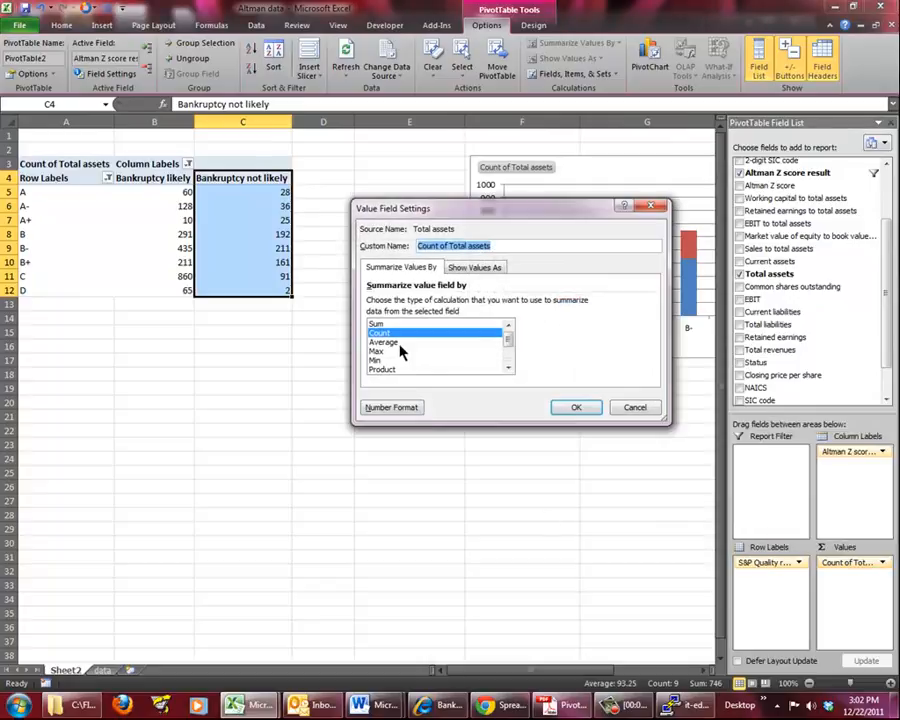
pyautogui.click(400, 343)
pyautogui.click(586, 412)
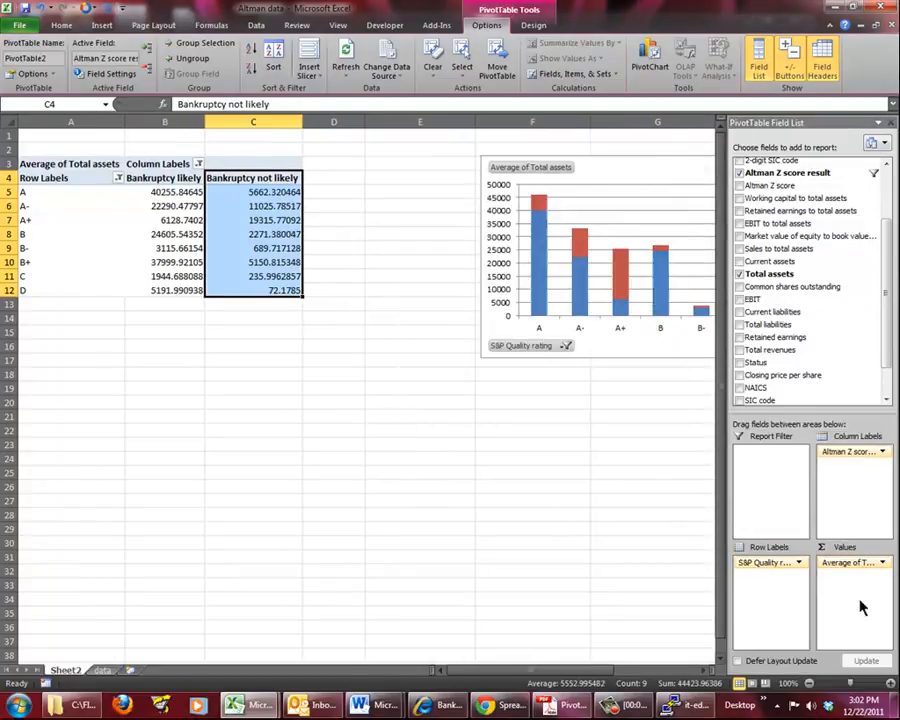
# Move the PivotChart closer to the PivotTable so that it starts at column E and its legend fits in view
pyautogui.click(516, 502)
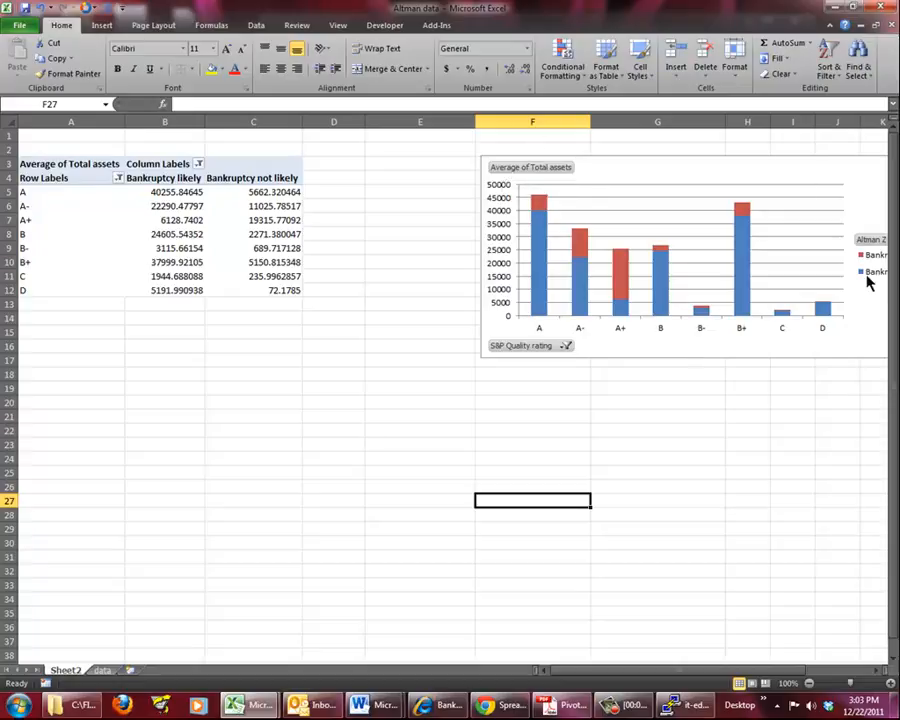
pyautogui.moveTo(793, 163); pyautogui.dragTo(693, 155)
pyautogui.click(577, 470)
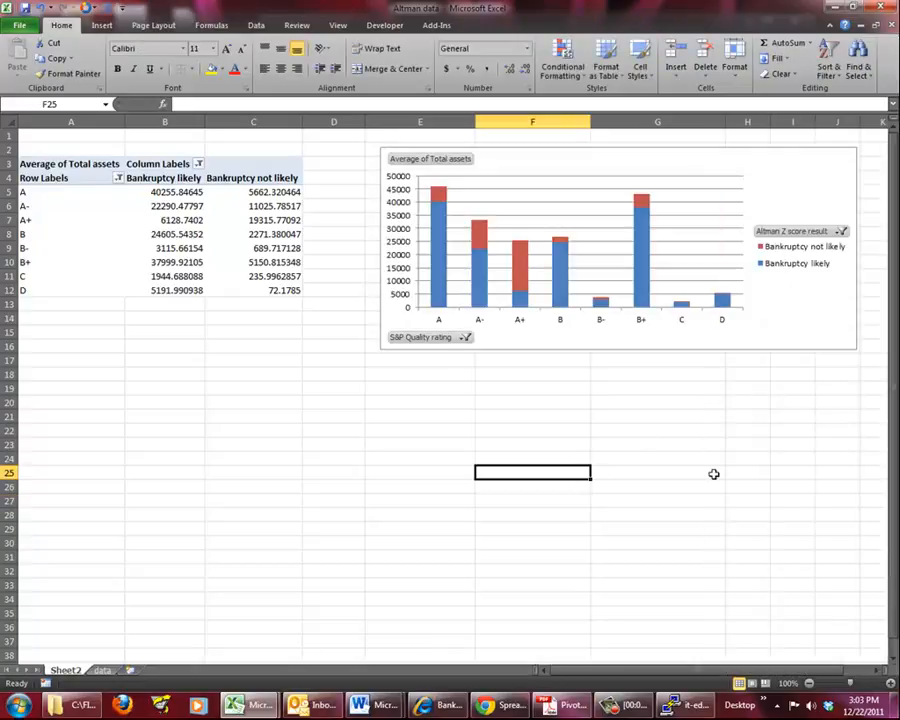
# Swap the PivotTable's axes, with Altman Z score result as rows and S&P Quality rating as columns, and delete the PivotChart
pyautogui.click(237, 205)
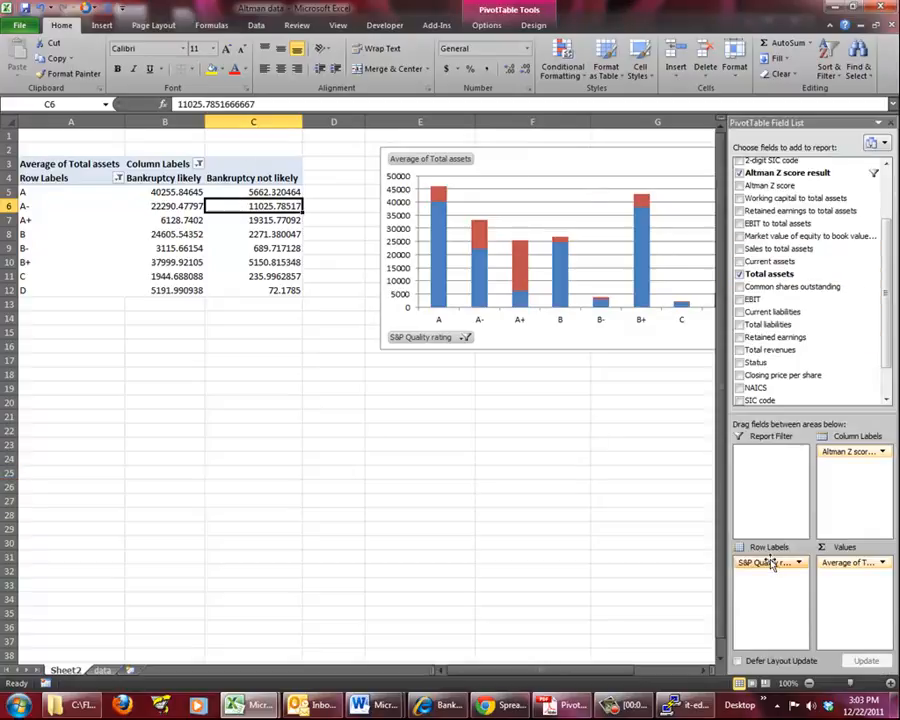
pyautogui.moveTo(853, 452); pyautogui.dragTo(820, 462)
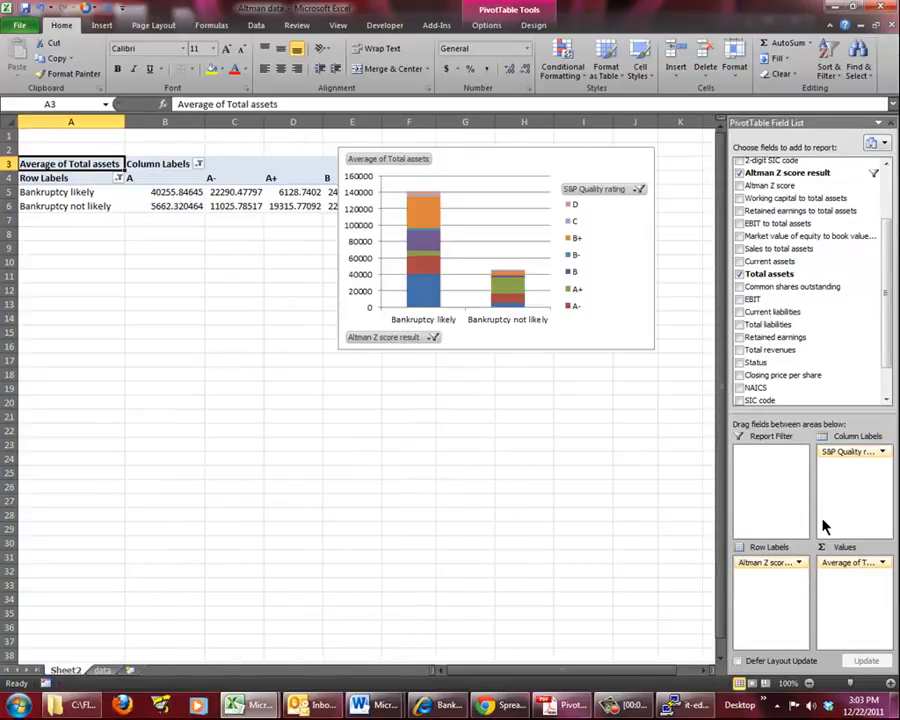
pyautogui.click(631, 155)
pyautogui.press('Delete')
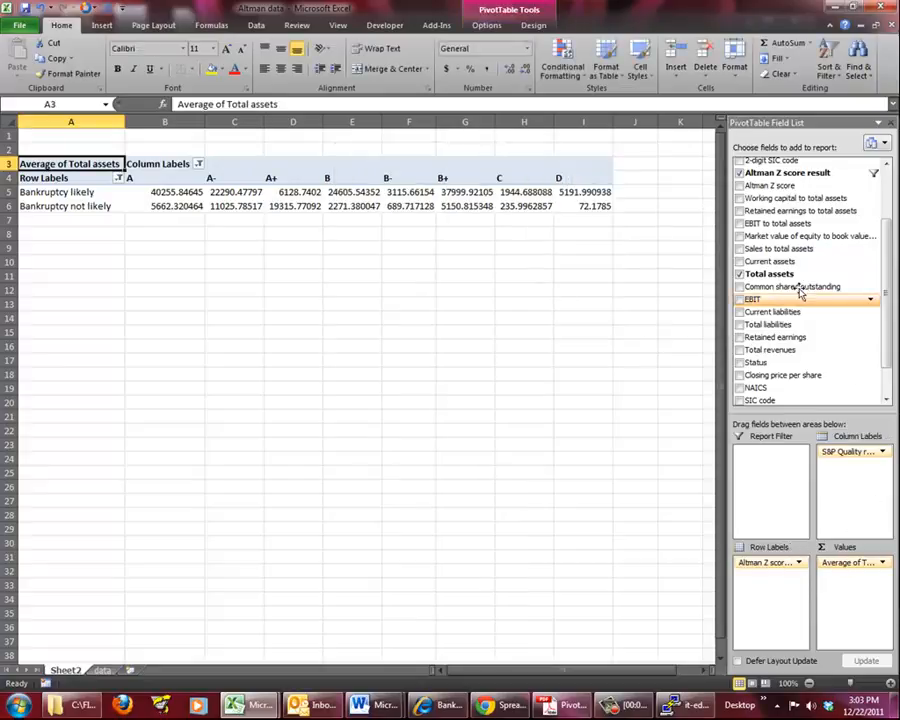
# Add Current liabilities as a second value field beside Total assets and summarize it by Average
pyautogui.moveTo(773, 314); pyautogui.dragTo(878, 587)
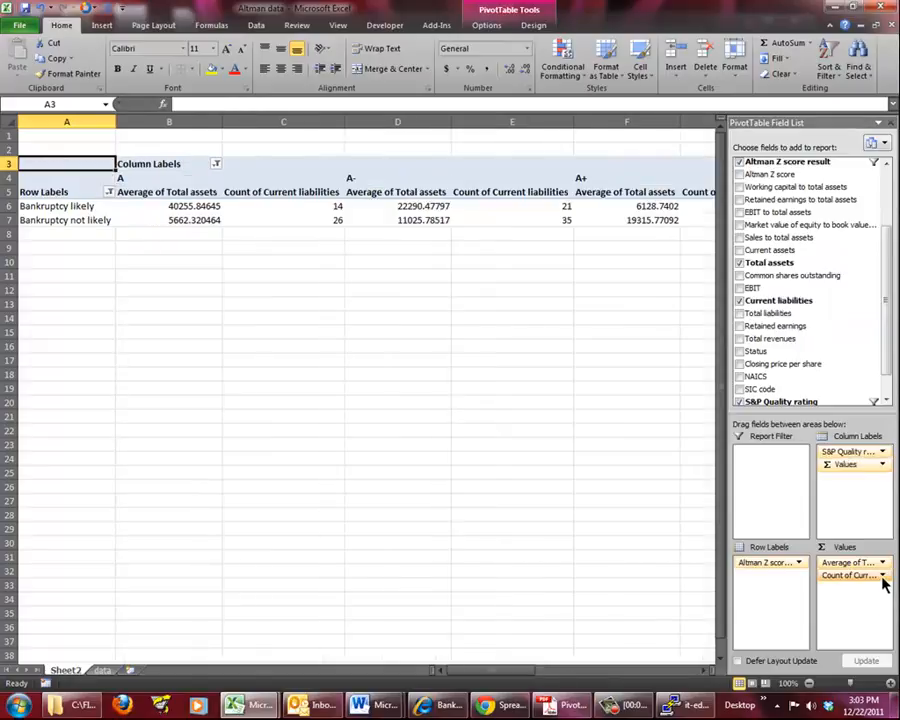
pyautogui.click(882, 576)
pyautogui.click(840, 560)
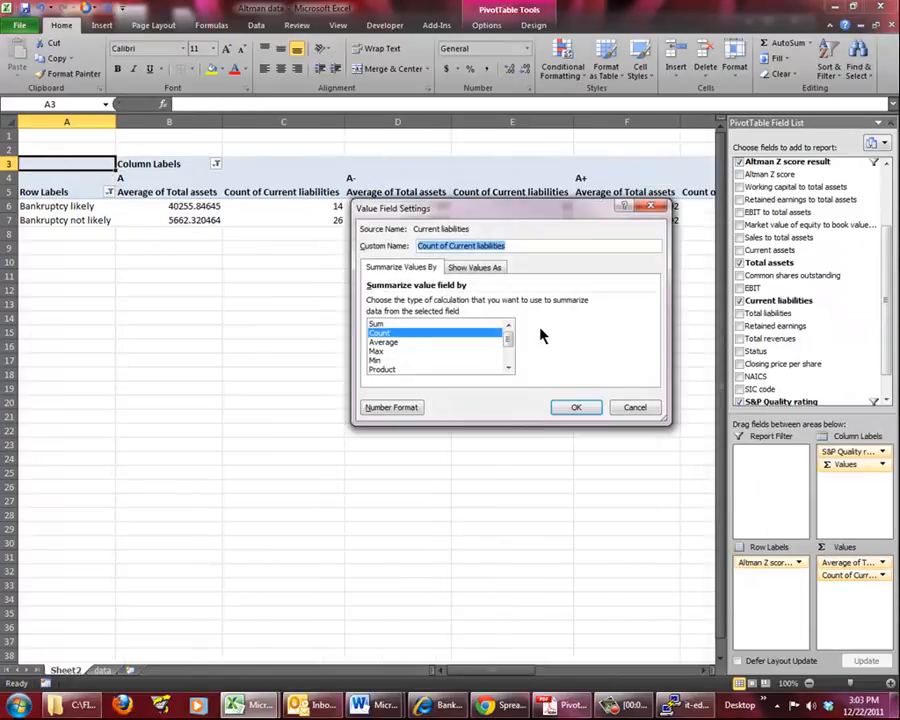
pyautogui.click(490, 342)
pyautogui.click(584, 410)
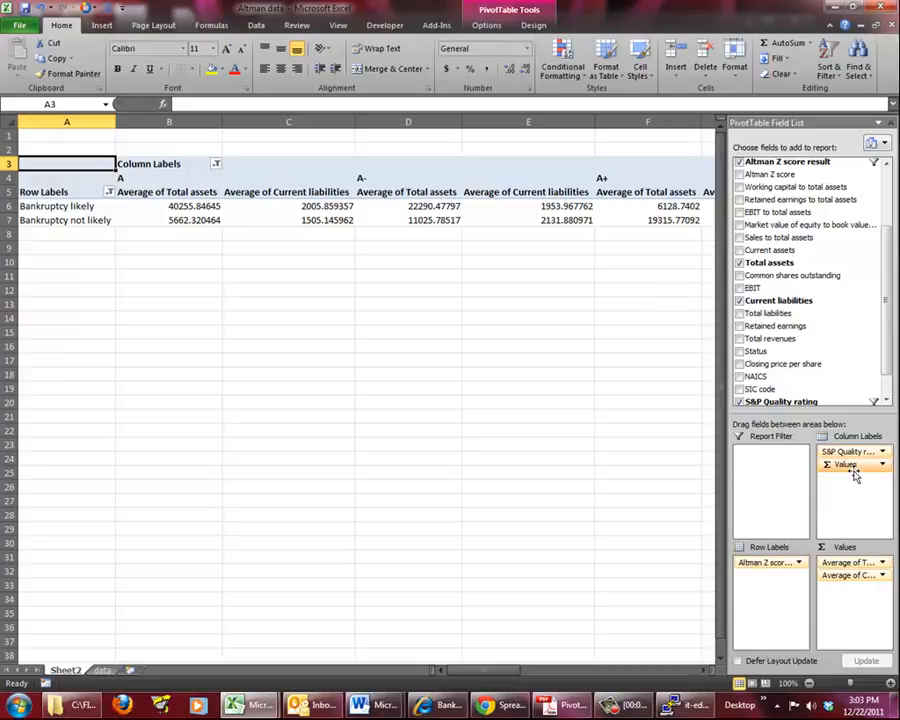
# Clear the PivotTable layout by removing all value fields, S&P Quality rating and Altman Z score result
pyautogui.moveTo(857, 467); pyautogui.dragTo(815, 385)
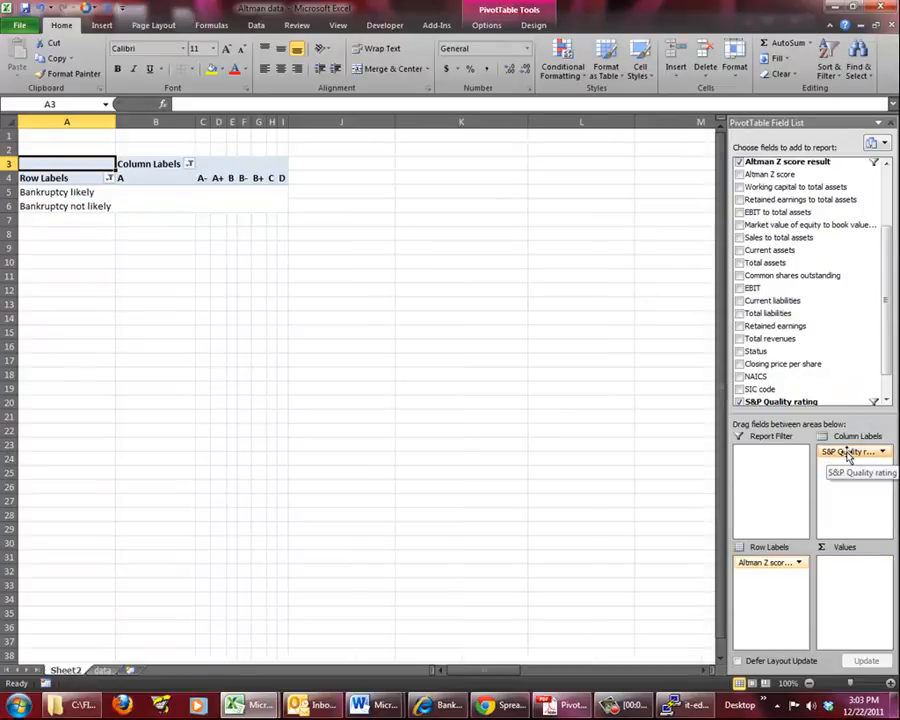
pyautogui.moveTo(848, 456); pyautogui.dragTo(872, 392)
pyautogui.moveTo(775, 567); pyautogui.dragTo(798, 548)
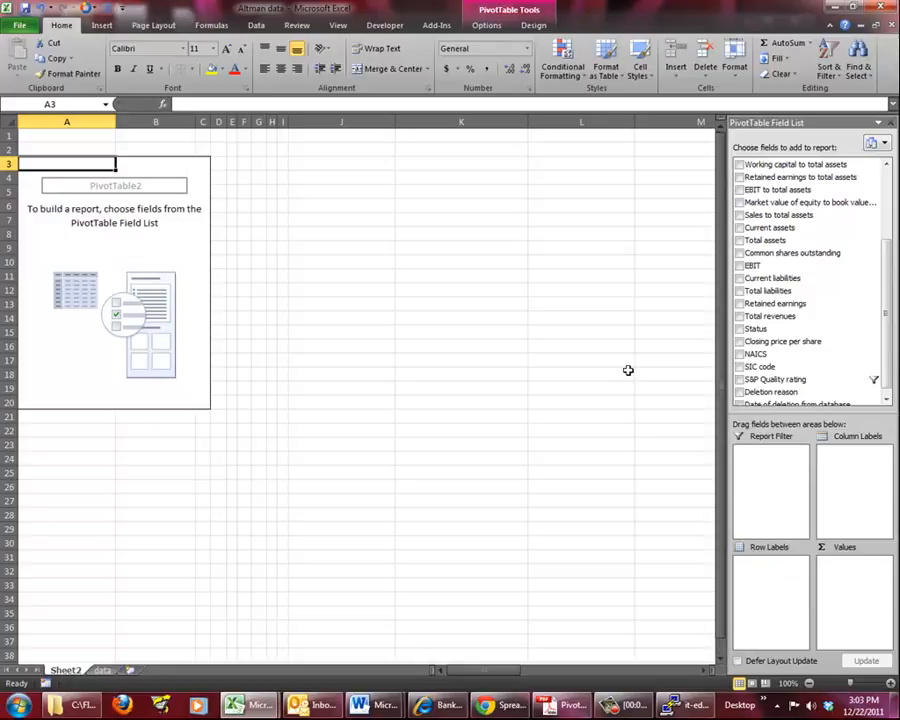